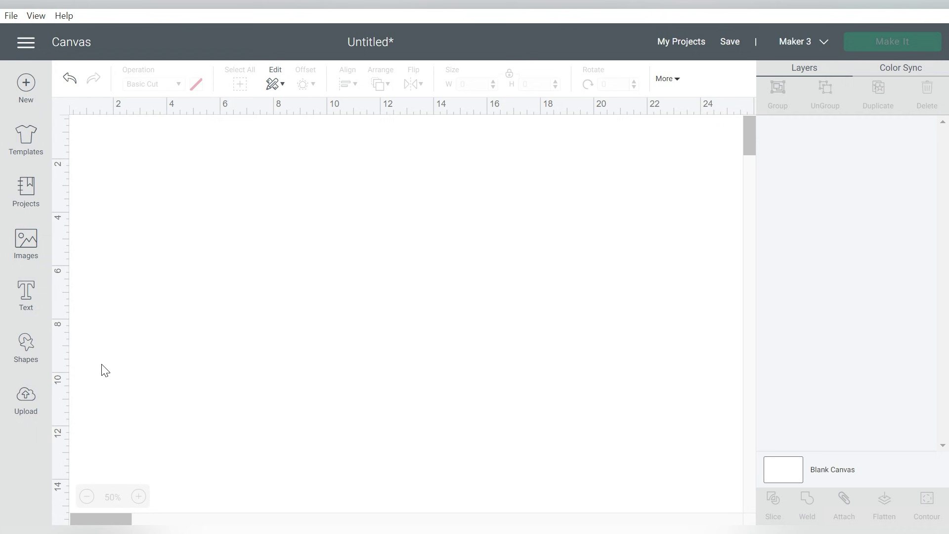
# - Upload the Mom Messy Bun image, place it, enlarge it to about 17.6 inches wide, and centre it
pyautogui.click(26, 399)
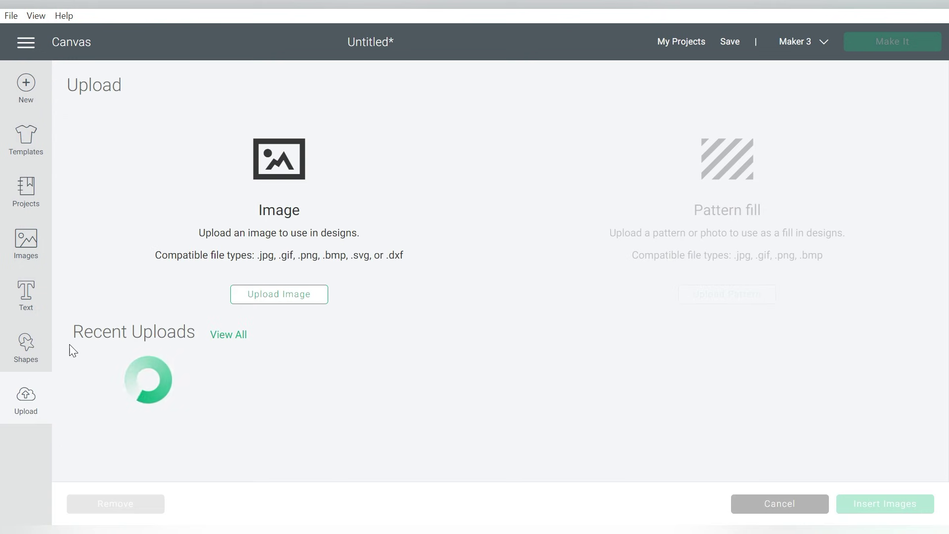
pyautogui.click(262, 305)
pyautogui.click(485, 281)
pyautogui.scroll(-3, 375, 164)
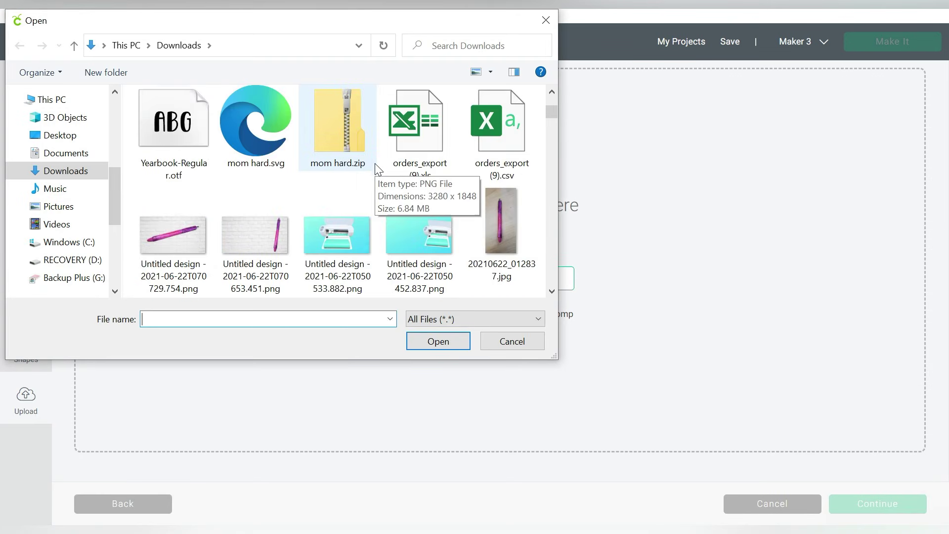
pyautogui.scroll(-3, 377, 169)
pyautogui.doubleClick(189, 244)
pyautogui.scroll(-1, 248, 278)
pyautogui.doubleClick(248, 278)
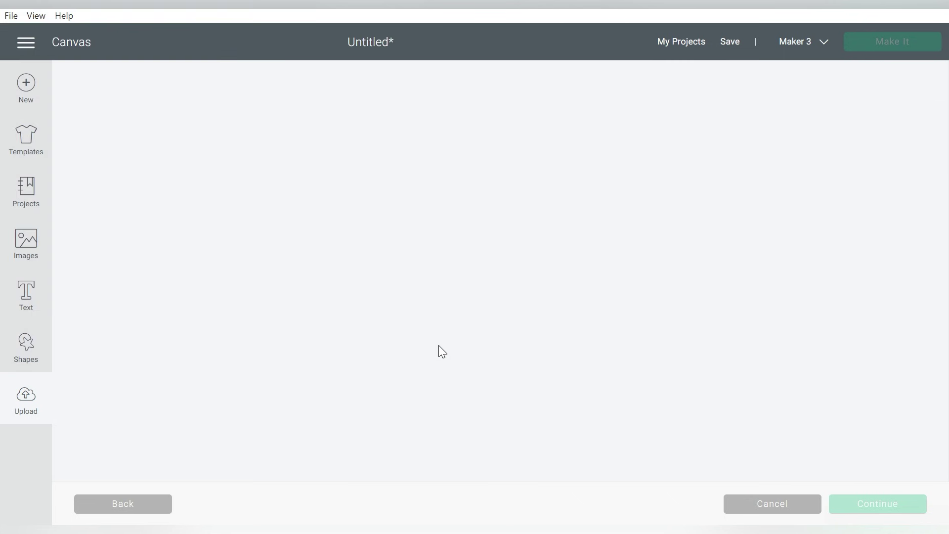
pyautogui.click(877, 504)
pyautogui.click(877, 504)
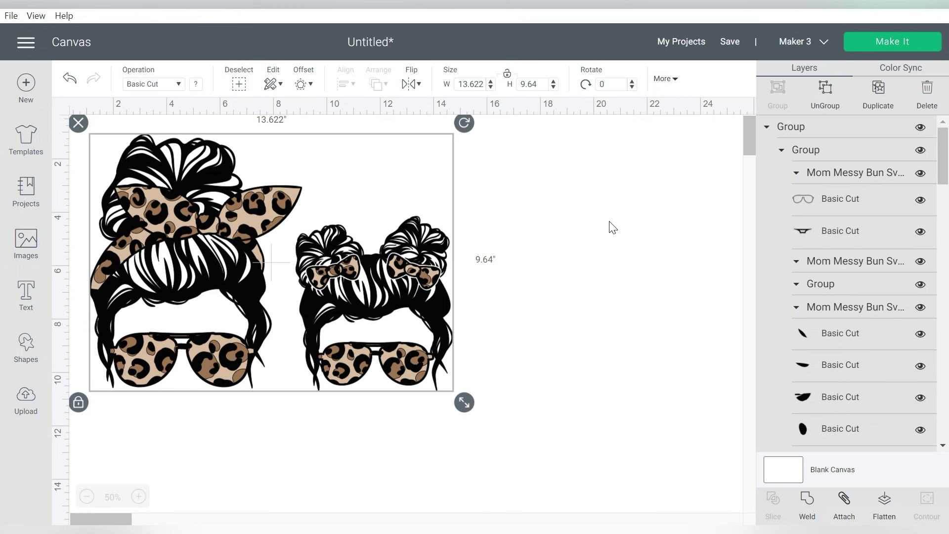
pyautogui.moveTo(465, 402); pyautogui.dragTo(571, 477)
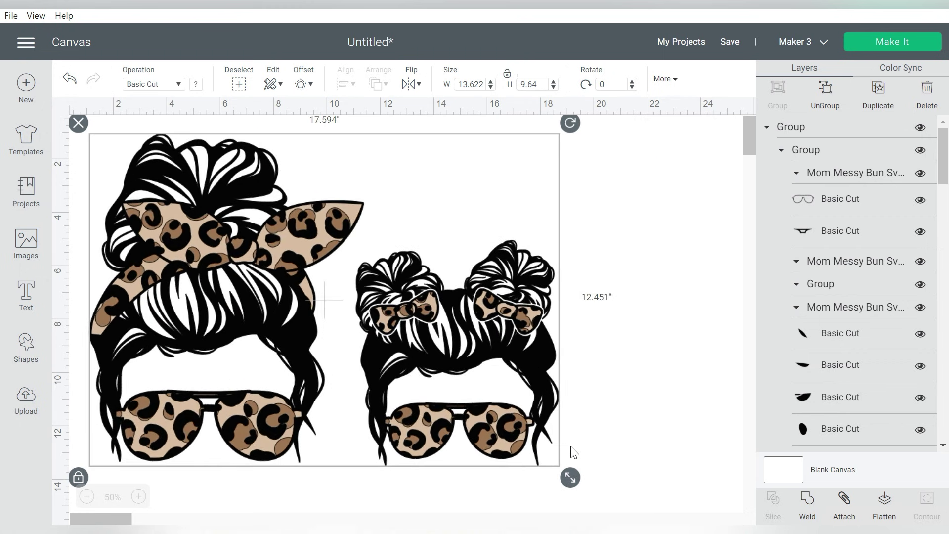
pyautogui.moveTo(474, 323); pyautogui.dragTo(570, 327)
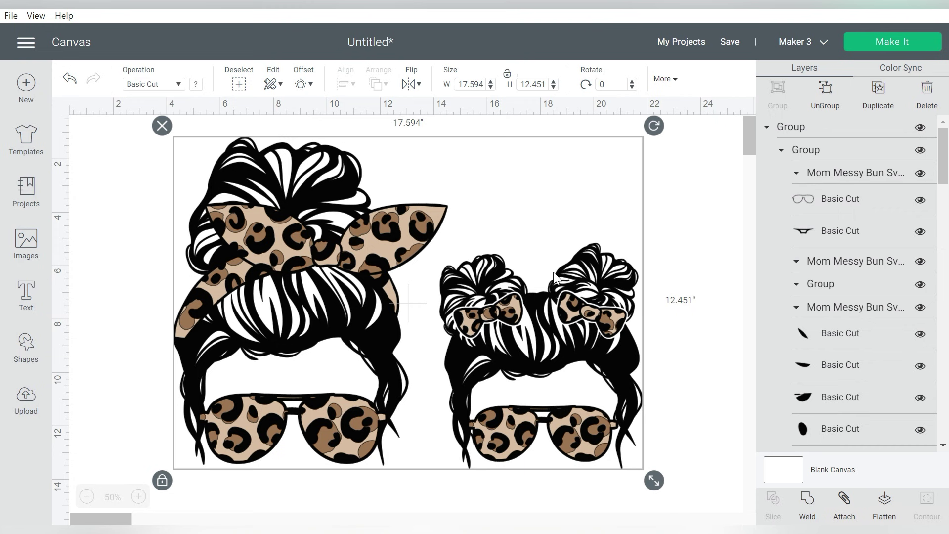
# - Ungroup the outer design group and the mom's messy bun figure
pyautogui.click(826, 89)
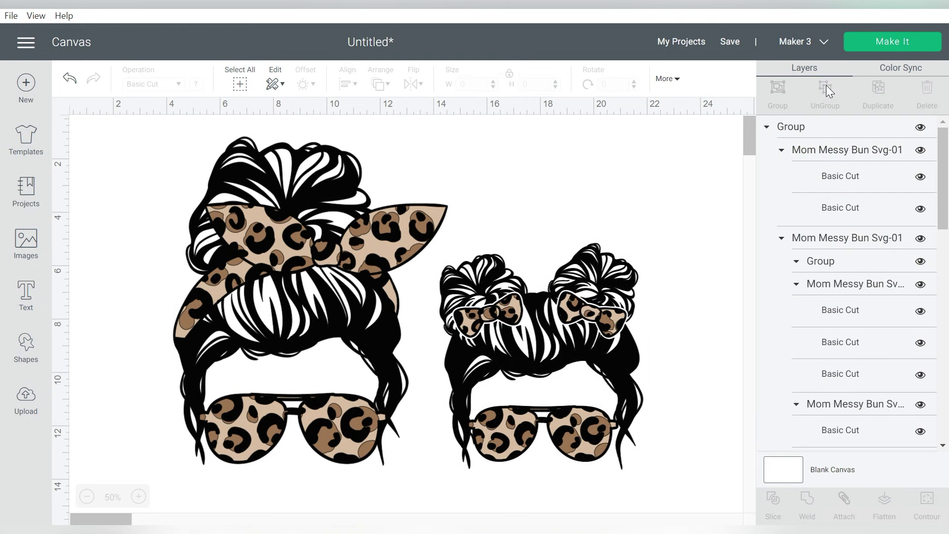
pyautogui.click(595, 315)
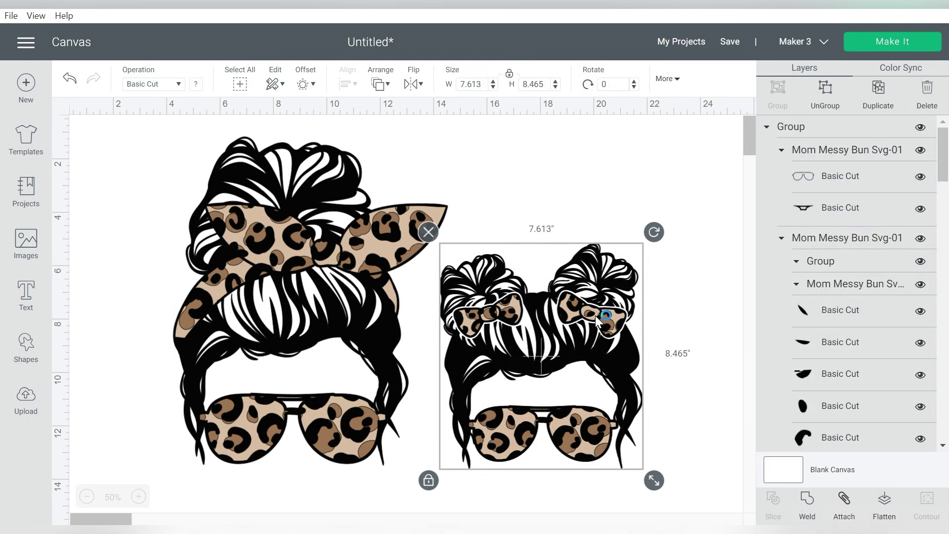
pyautogui.click(825, 90)
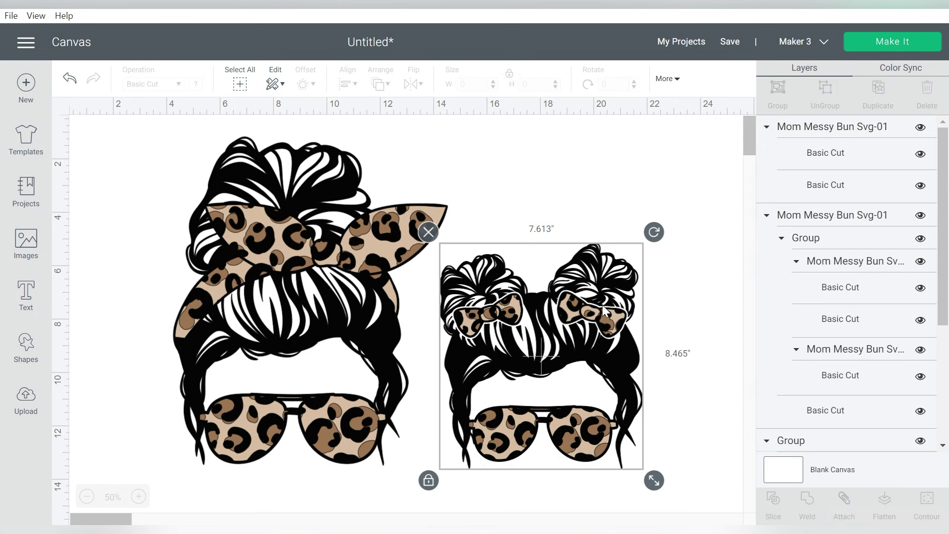
pyautogui.click(600, 312)
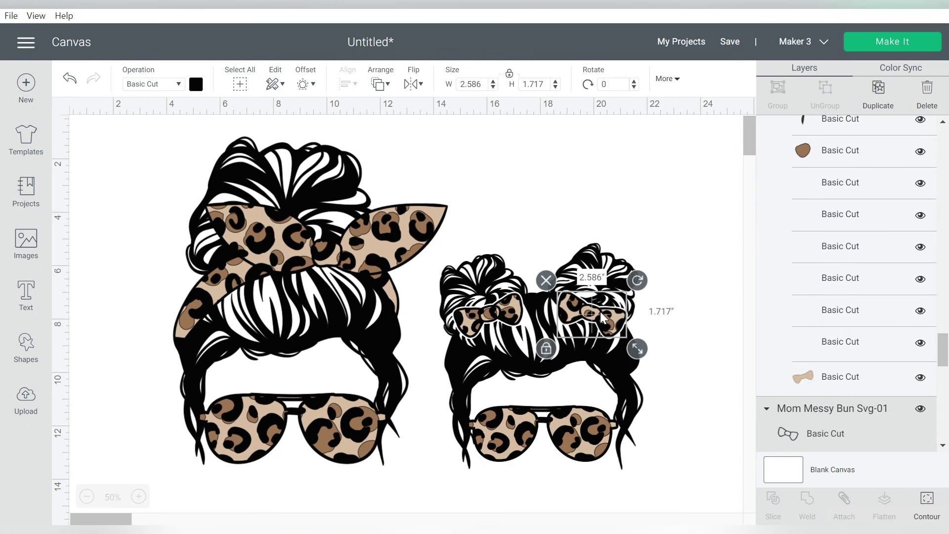
pyautogui.click(493, 315)
pyautogui.click(398, 231)
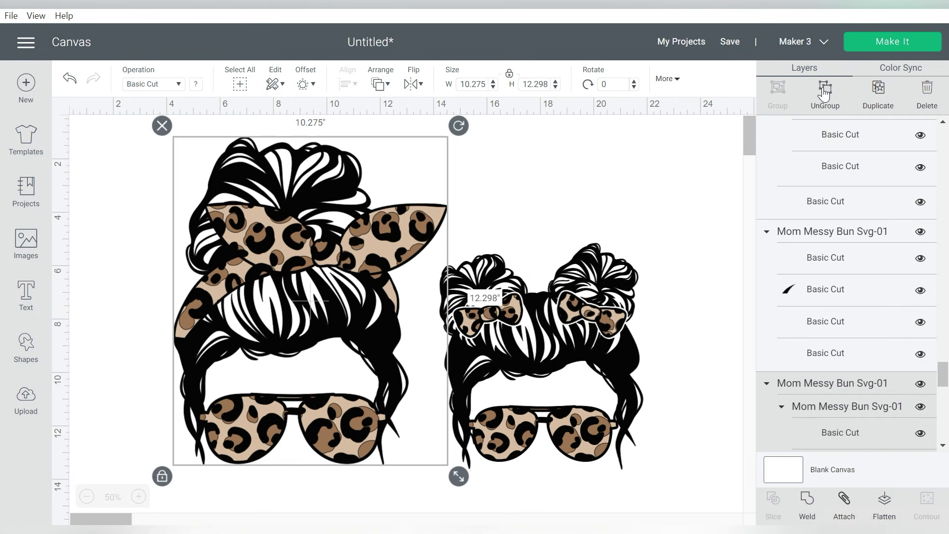
pyautogui.hotkey('ctrl', 'shift', 'g')
# - Split the daughter's glasses into separate layers and undo the accidental bandana outline move
pyautogui.click(413, 223)
pyautogui.click(337, 407)
pyautogui.click(829, 92)
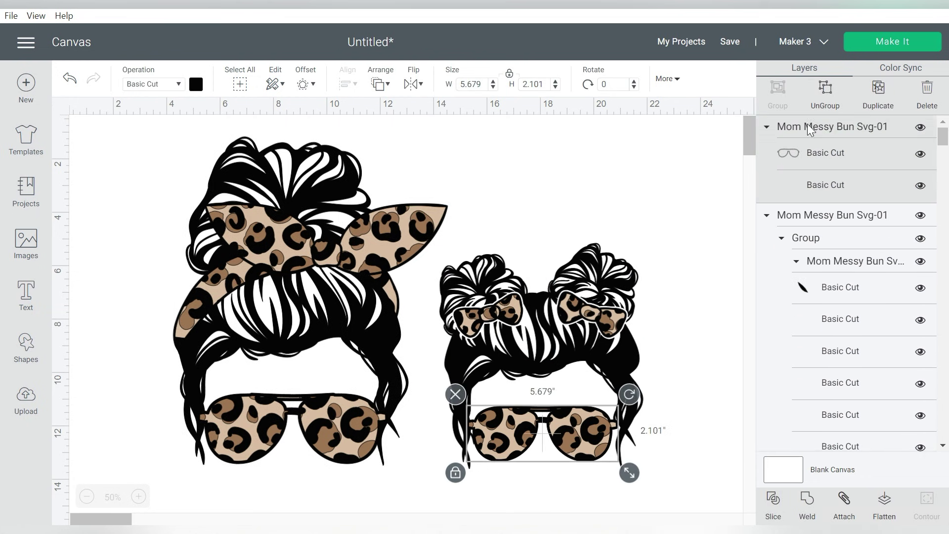
pyautogui.click(664, 192)
pyautogui.moveTo(394, 237); pyautogui.dragTo(455, 232)
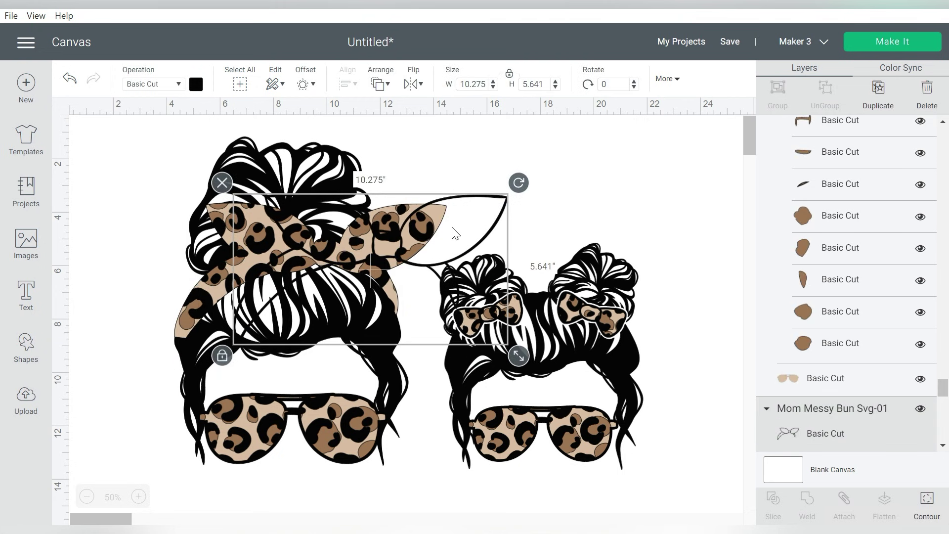
pyautogui.hotkey('ctrl', 'z')
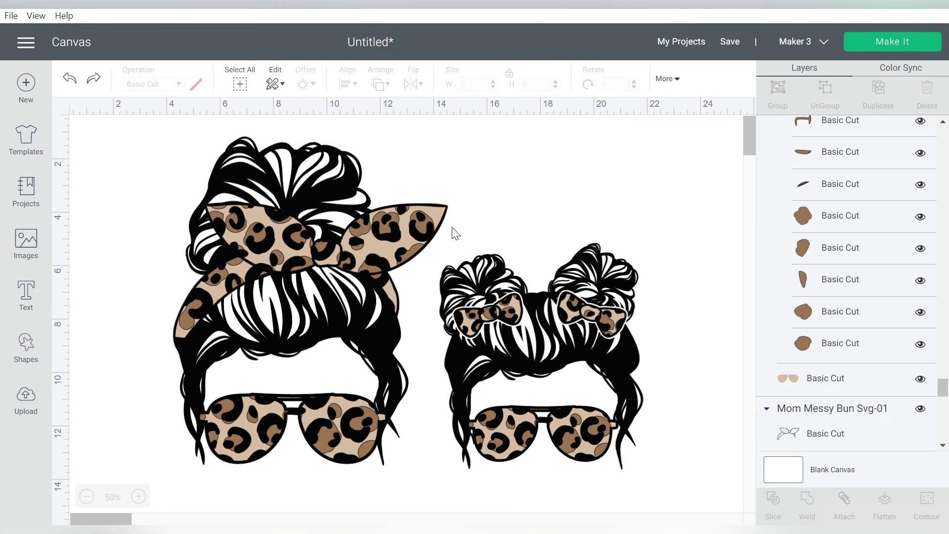
pyautogui.scroll(-2, 854, 232)
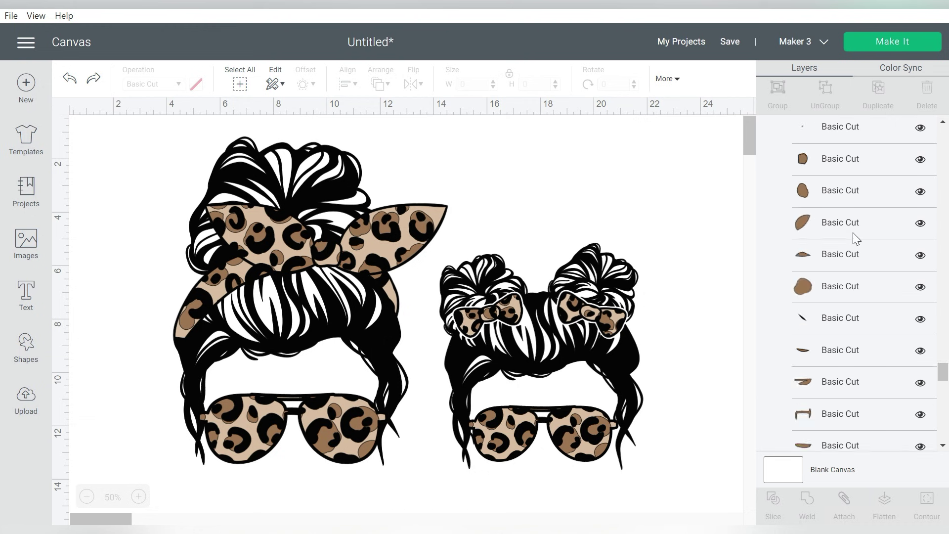
pyautogui.scroll(-4, 854, 234)
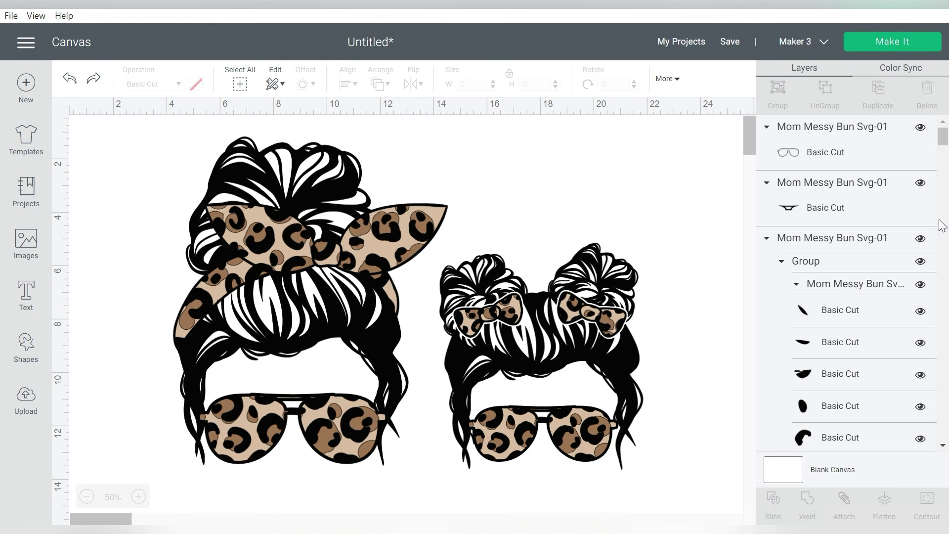
pyautogui.scroll(-2, 945, 146)
pyautogui.scroll(-2, 944, 146)
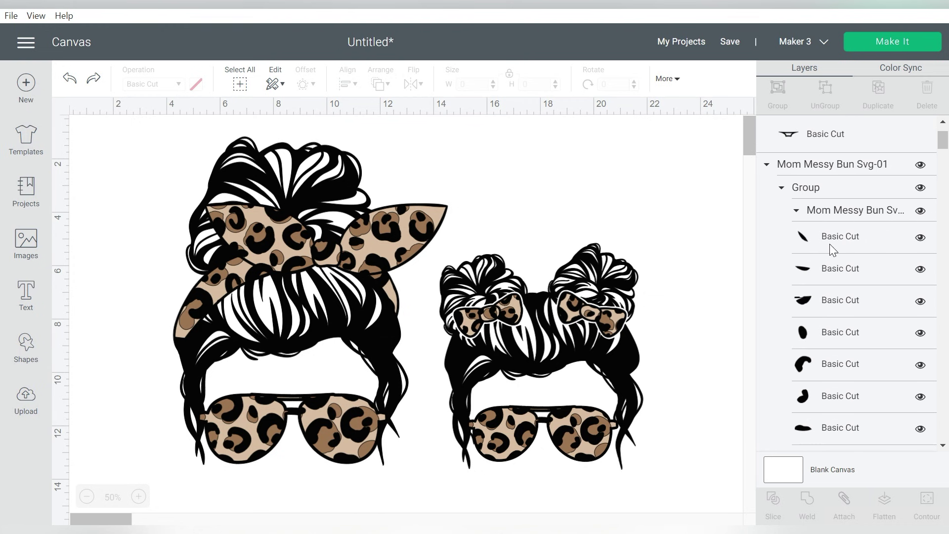
# - Delete the leopard-spot layers from the glasses, including the daughter's glasses group
pyautogui.click(831, 243)
pyautogui.keyDown('shift'); pyautogui.click(824, 268); pyautogui.keyUp('shift')
pyautogui.keyDown('shift'); pyautogui.click(825, 301); pyautogui.keyUp('shift')
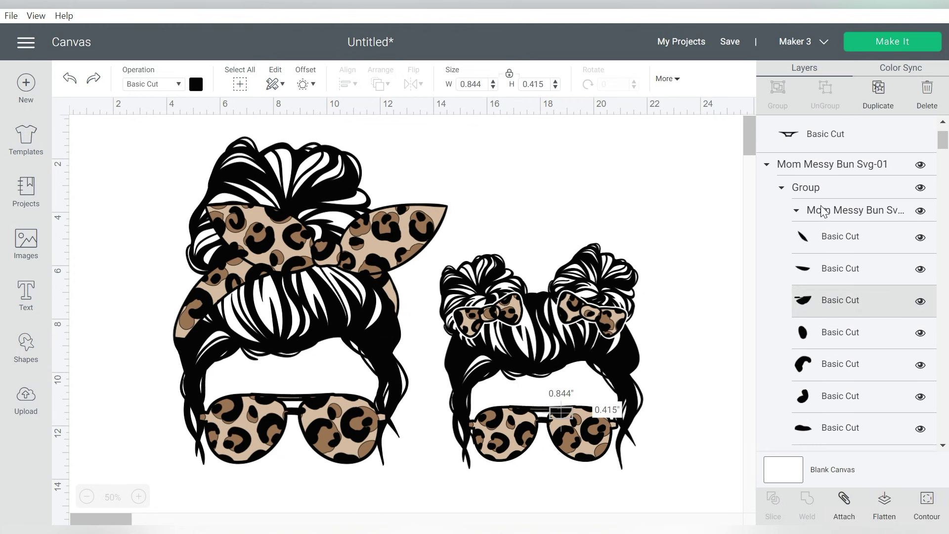
pyautogui.scroll(-1, 821, 210)
pyautogui.keyDown('shift'); pyautogui.click(821, 210); pyautogui.keyUp('shift')
pyautogui.press('Delete')
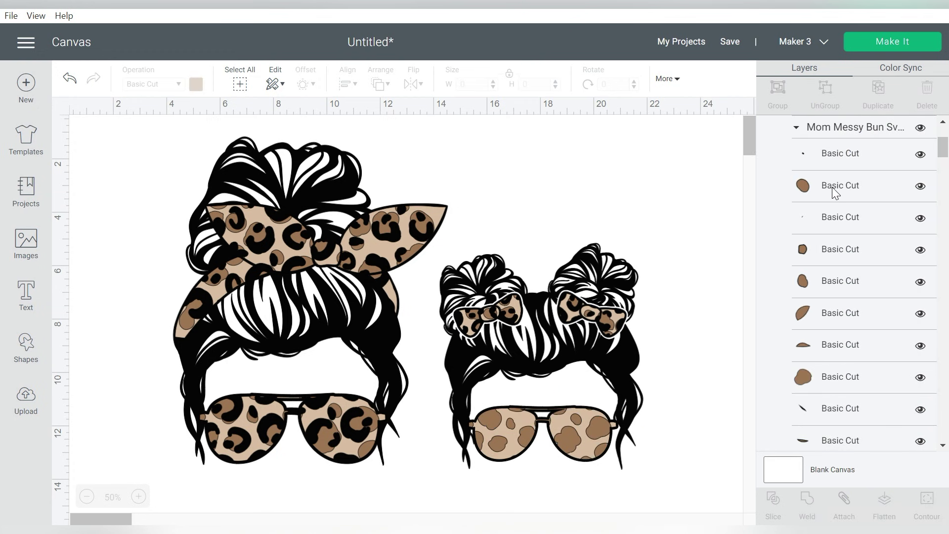
pyautogui.click(832, 127)
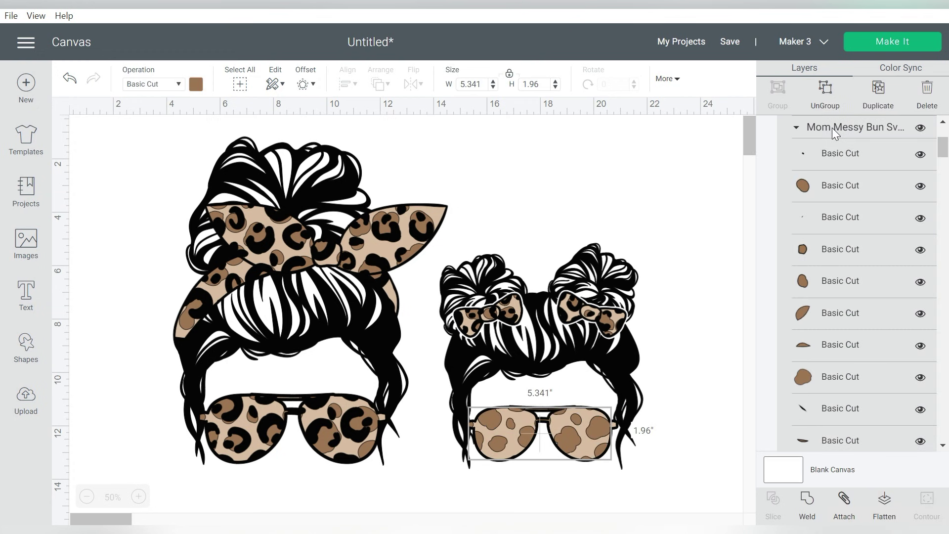
pyautogui.press('Delete')
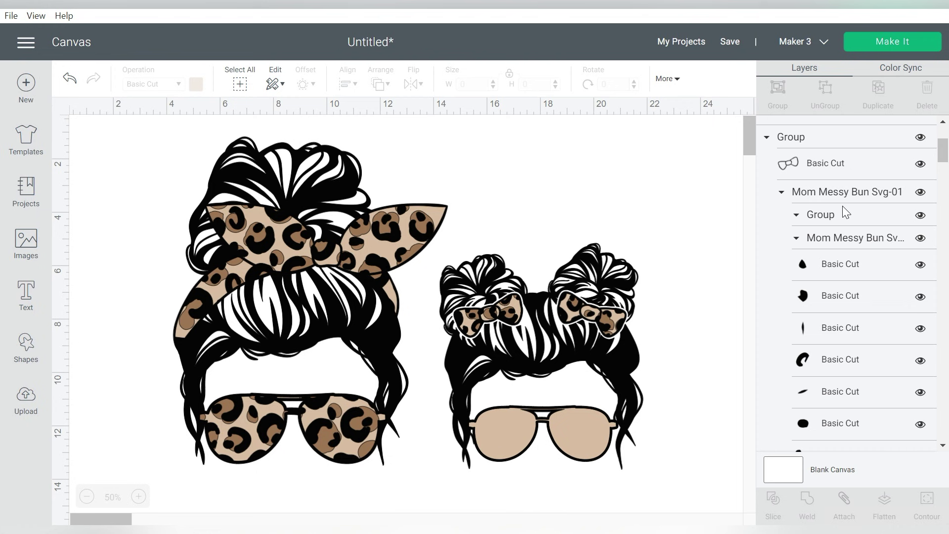
pyautogui.scroll(-1, 842, 206)
# - Delete all the leopard-spot layers from the bows
pyautogui.click(814, 200)
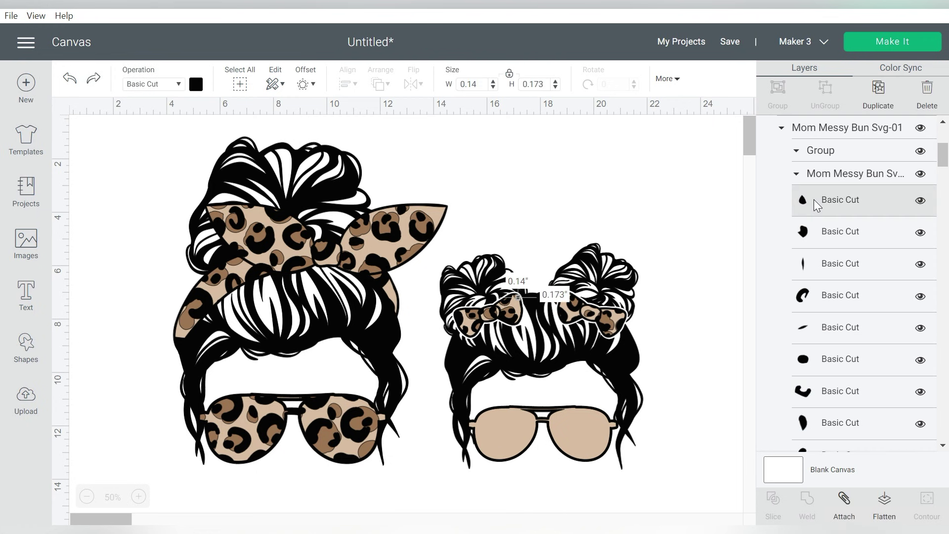
pyautogui.keyDown('shift'); pyautogui.click(823, 232); pyautogui.keyUp('shift')
pyautogui.keyDown('shift'); pyautogui.click(824, 264); pyautogui.keyUp('shift')
pyautogui.keyDown('shift'); pyautogui.click(823, 295); pyautogui.keyUp('shift')
pyautogui.keyDown('shift'); pyautogui.click(823, 327); pyautogui.keyUp('shift')
pyautogui.keyDown('shift'); pyautogui.click(824, 359); pyautogui.keyUp('shift')
pyautogui.scroll(-2, 828, 320)
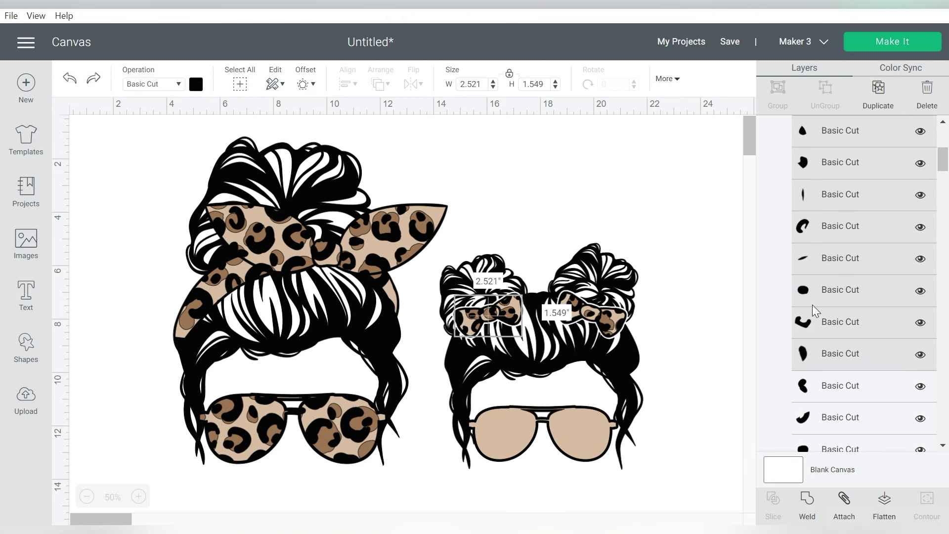
pyautogui.keyDown('shift'); pyautogui.click(816, 386); pyautogui.keyUp('shift')
pyautogui.keyDown('shift'); pyautogui.click(818, 417); pyautogui.keyUp('shift')
pyautogui.keyDown('shift'); pyautogui.click(821, 443); pyautogui.keyUp('shift')
pyautogui.press('Delete')
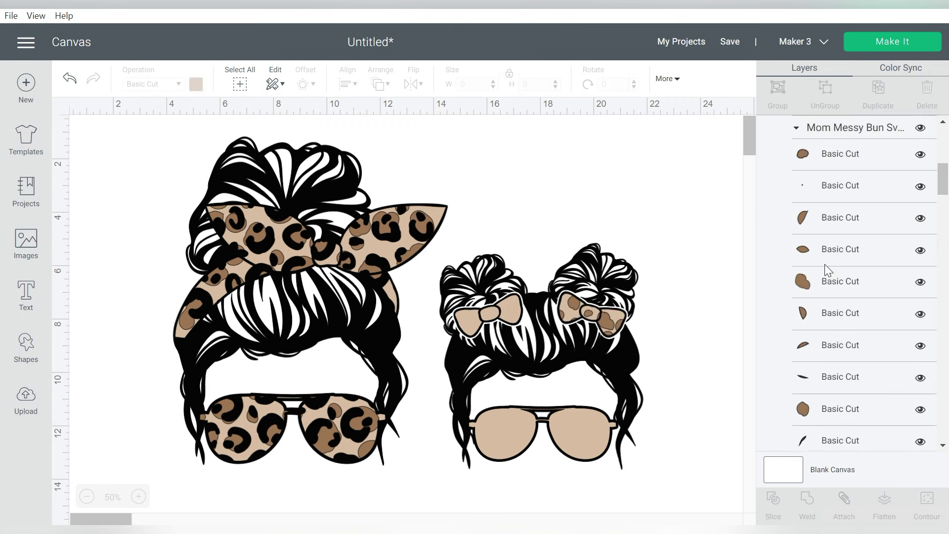
# - Delete the remaining leopard spots on the mom's glasses and bandana
pyautogui.click(814, 219)
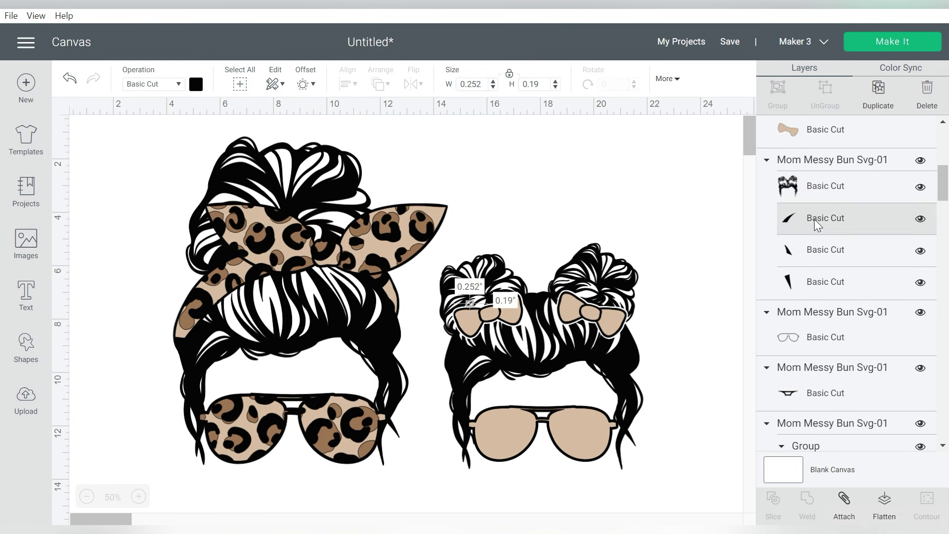
pyautogui.scroll(-3, 822, 245)
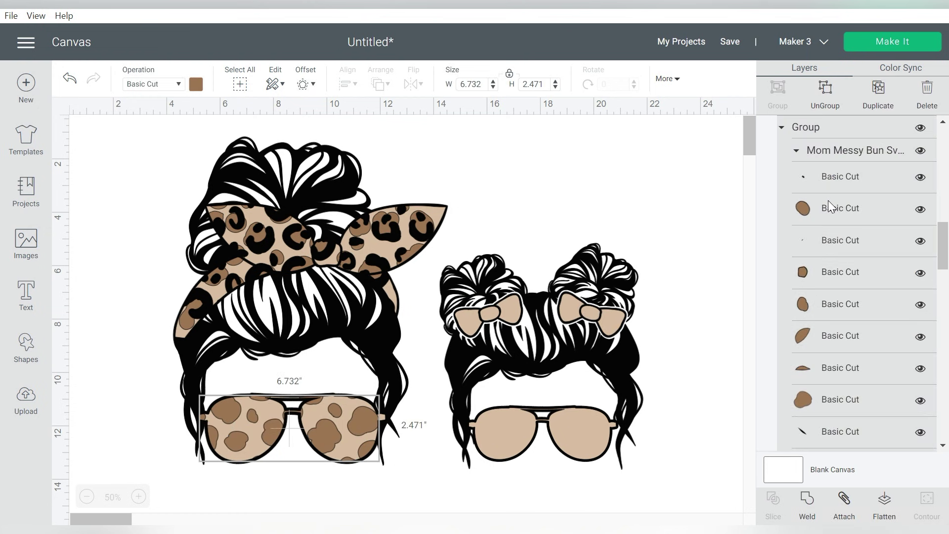
pyautogui.click(824, 261)
pyautogui.press('Delete')
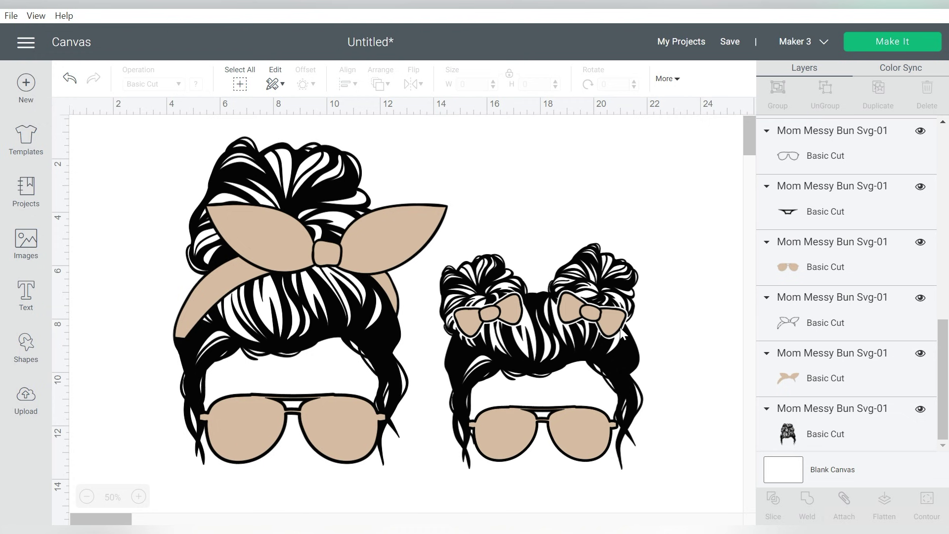
# - Undo the daughter's bow outline move and set the Blank Canvas colour to light grey
pyautogui.moveTo(606, 323); pyautogui.dragTo(679, 352)
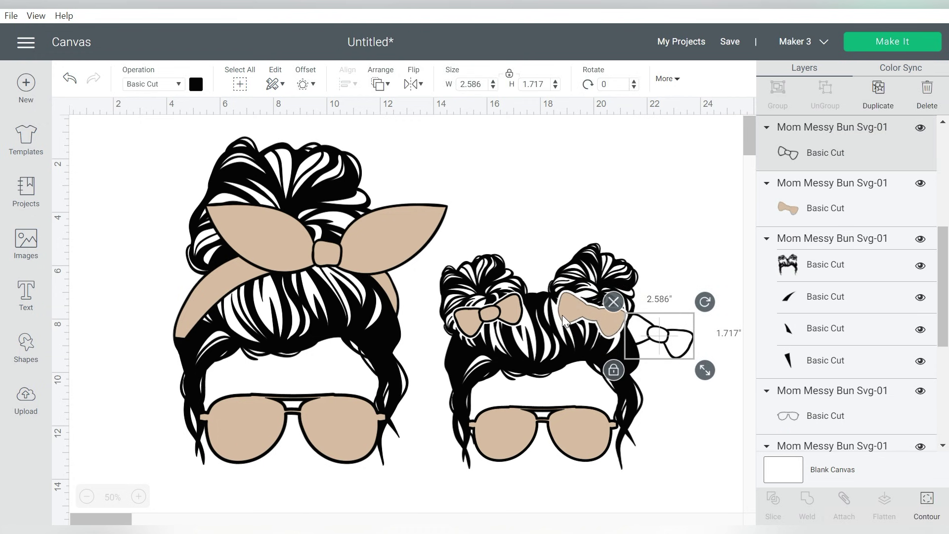
pyautogui.hotkey('ctrl', 'z')
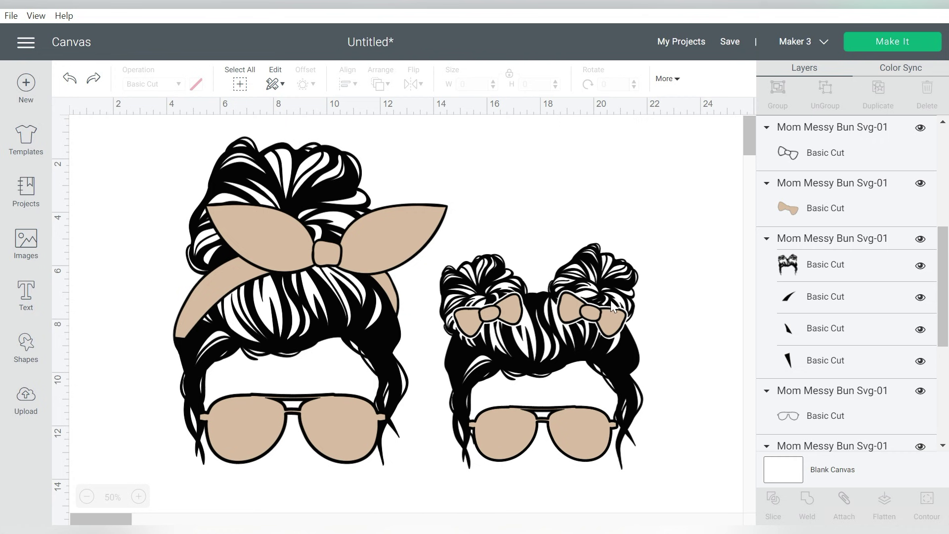
pyautogui.click(791, 474)
pyautogui.click(483, 85)
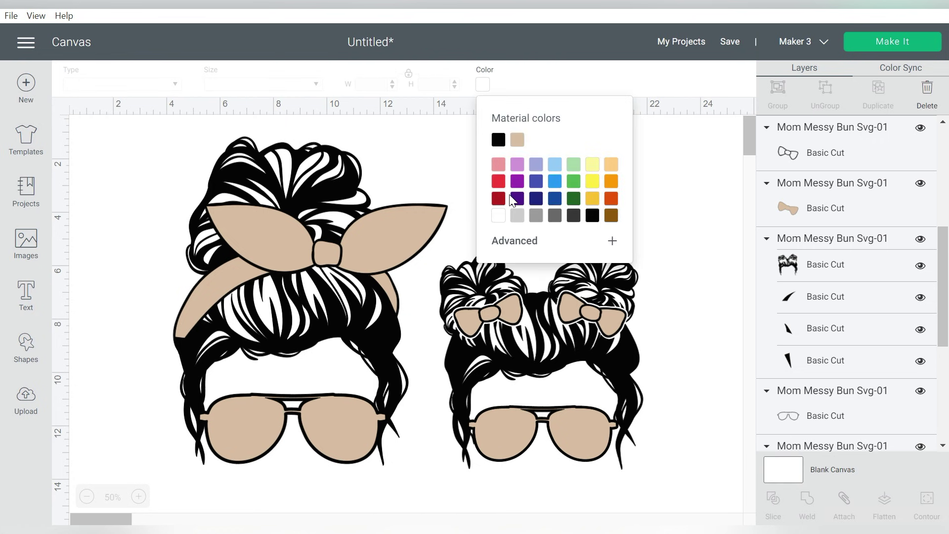
pyautogui.click(518, 216)
pyautogui.click(687, 278)
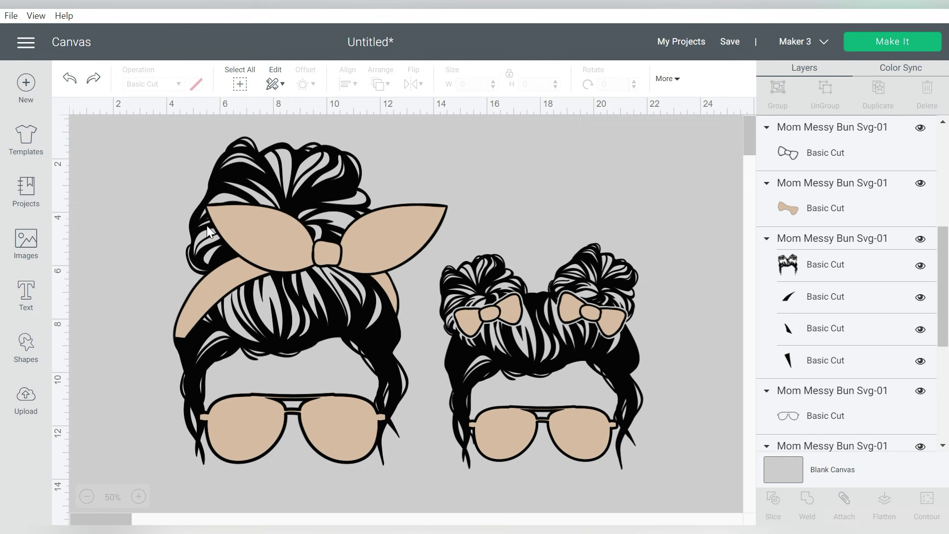
# - Group the daughter's bow outline with its tan fill, zoom in, and select the bandana bow outline
pyautogui.moveTo(821, 222); pyautogui.dragTo(880, 250)
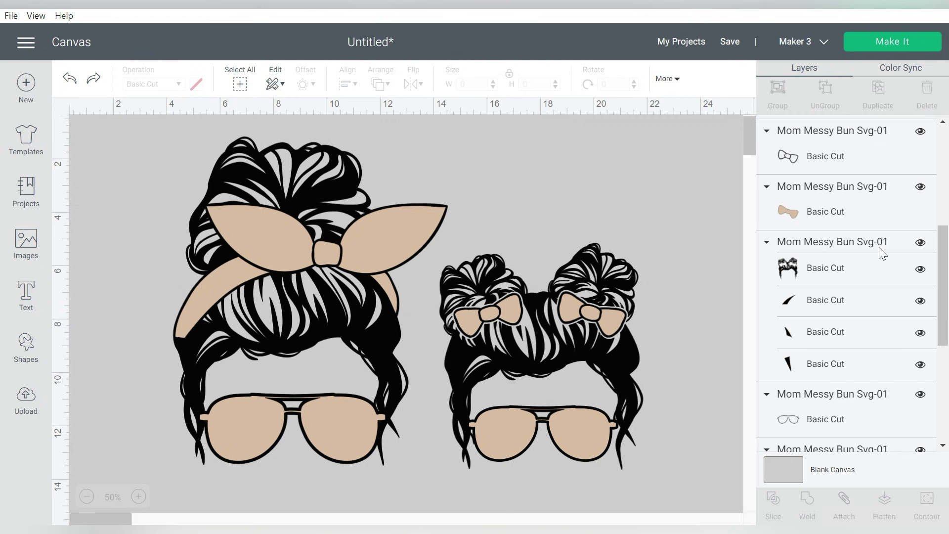
pyautogui.moveTo(943, 185)
pyautogui.mouseDown()
pyautogui.moveTo(939, 287)
pyautogui.moveTo(922, 364)
pyautogui.mouseUp()
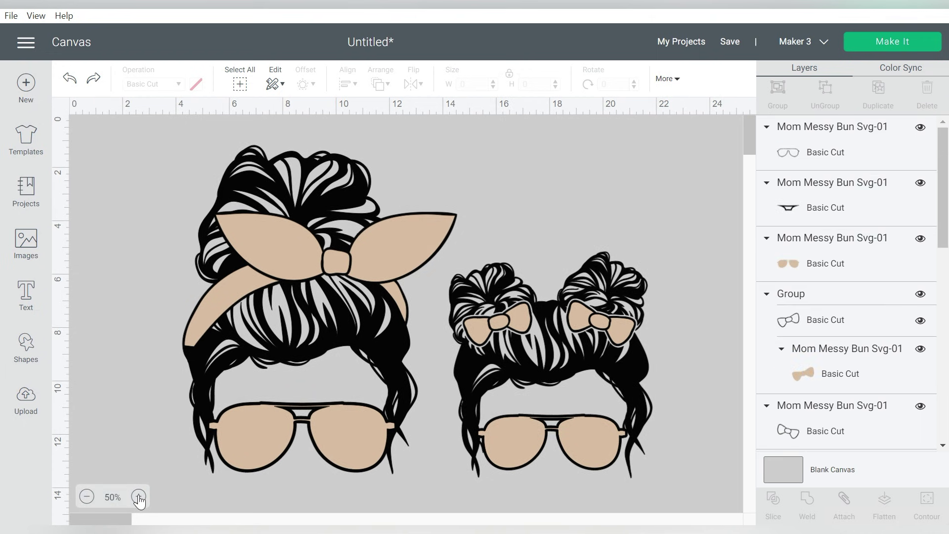
pyautogui.click(139, 497)
pyautogui.click(138, 497)
pyautogui.click(138, 497)
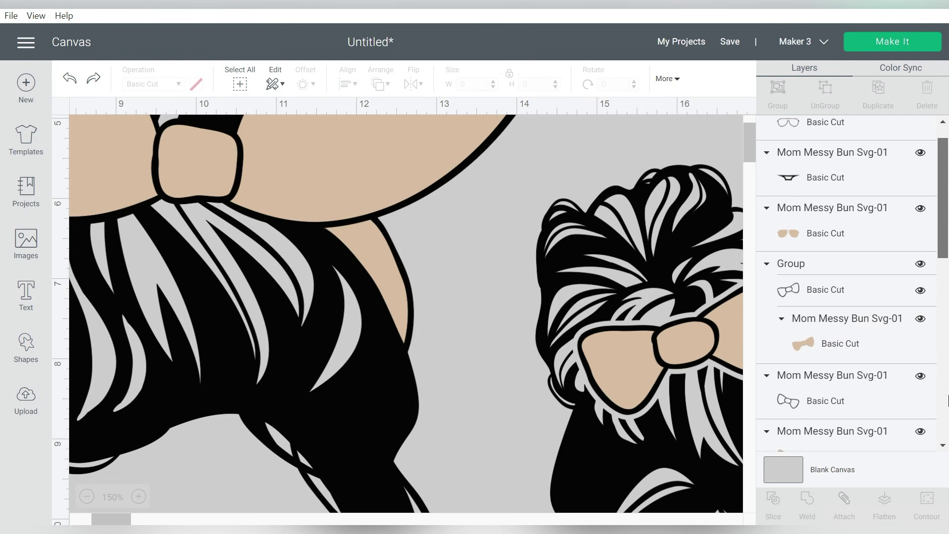
pyautogui.moveTo(943, 222)
pyautogui.mouseDown()
pyautogui.moveTo(946, 423)
pyautogui.moveTo(947, 230)
pyautogui.mouseUp()
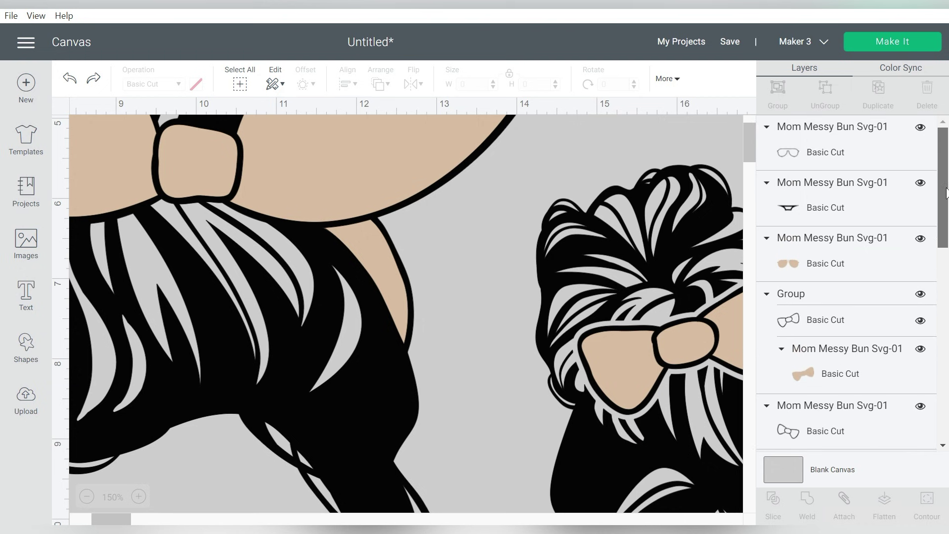
pyautogui.moveTo(947, 223); pyautogui.dragTo(938, 393)
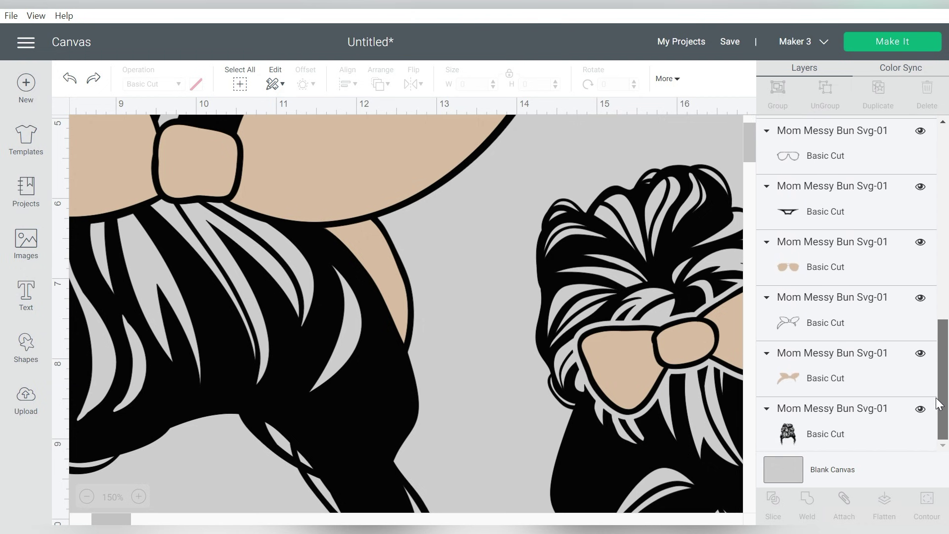
pyautogui.click(854, 332)
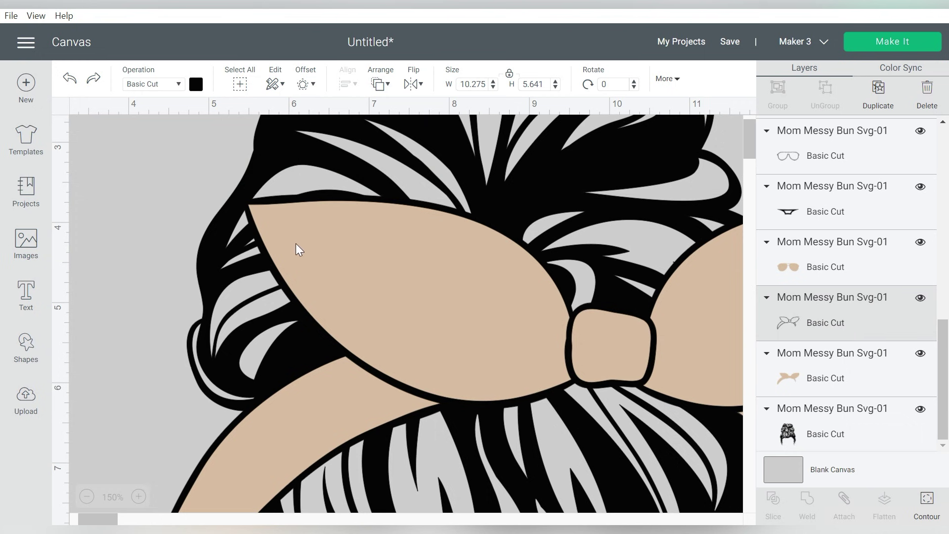
# - Colour the bandana bow outline lavender and add a 0.05-inch rounded offset around it
pyautogui.click(196, 84)
pyautogui.click(250, 176)
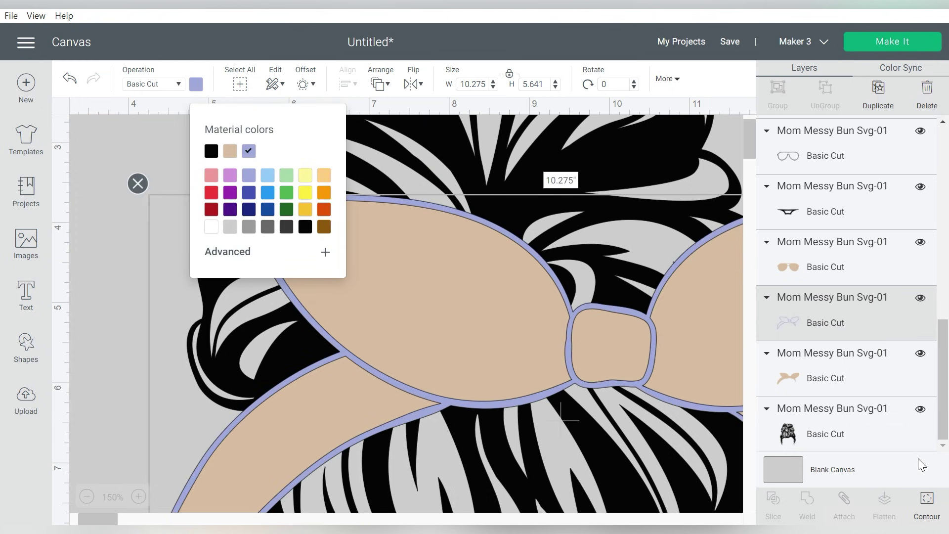
pyautogui.click(305, 86)
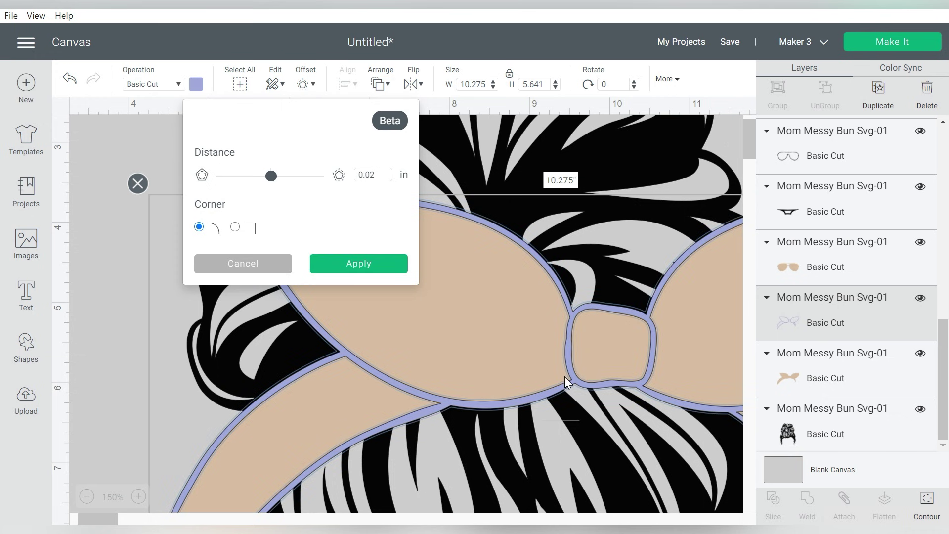
pyautogui.click(379, 172)
pyautogui.write('0.030000')
pyautogui.click(376, 223)
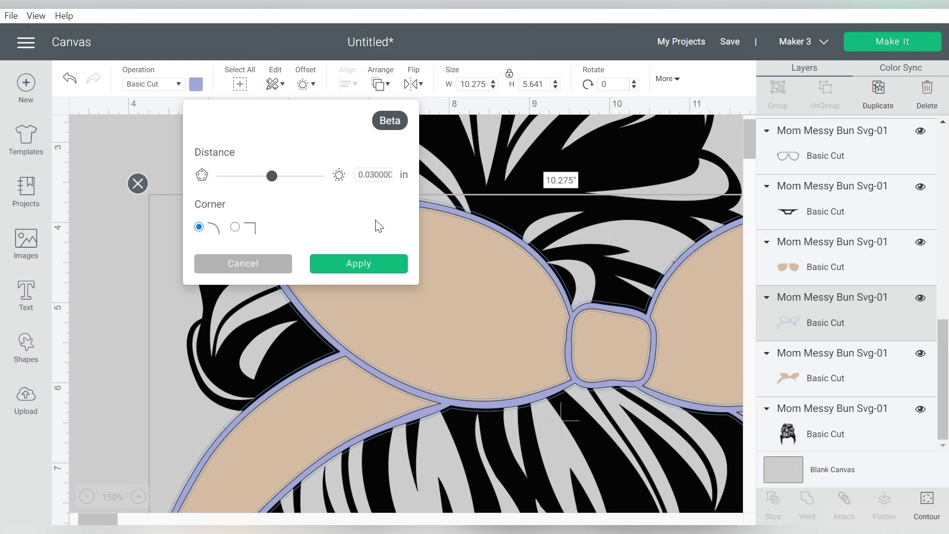
pyautogui.doubleClick(382, 175)
pyautogui.write('.04')
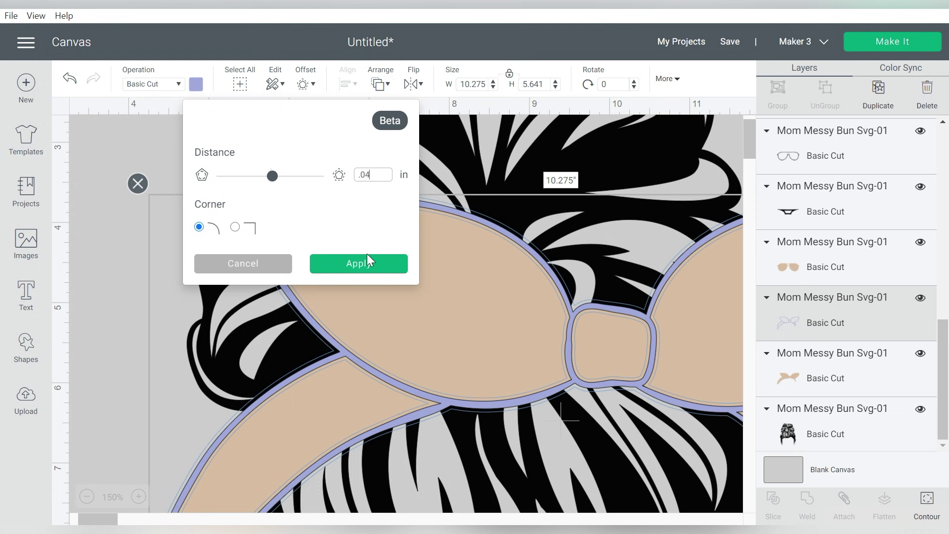
pyautogui.press('BackSpace')
pyautogui.write('5')
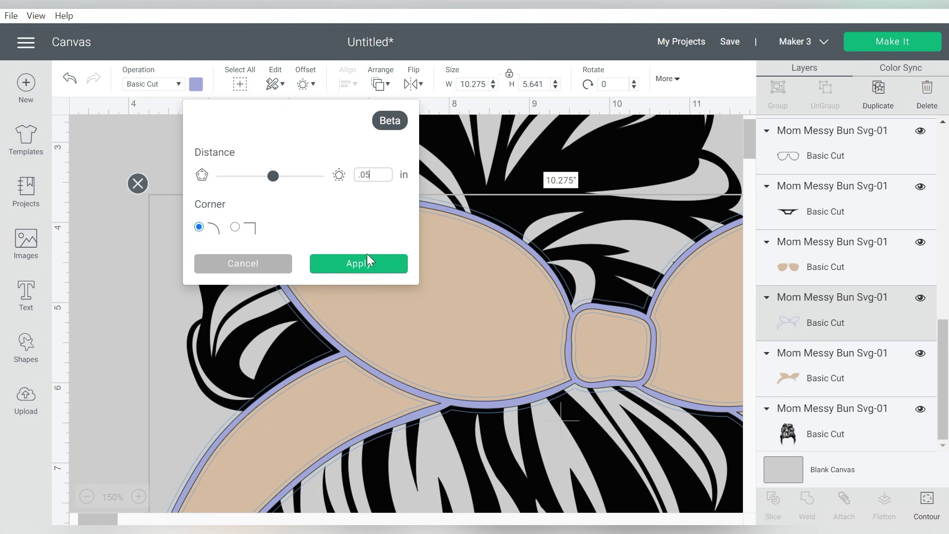
pyautogui.click(359, 269)
pyautogui.click(357, 264)
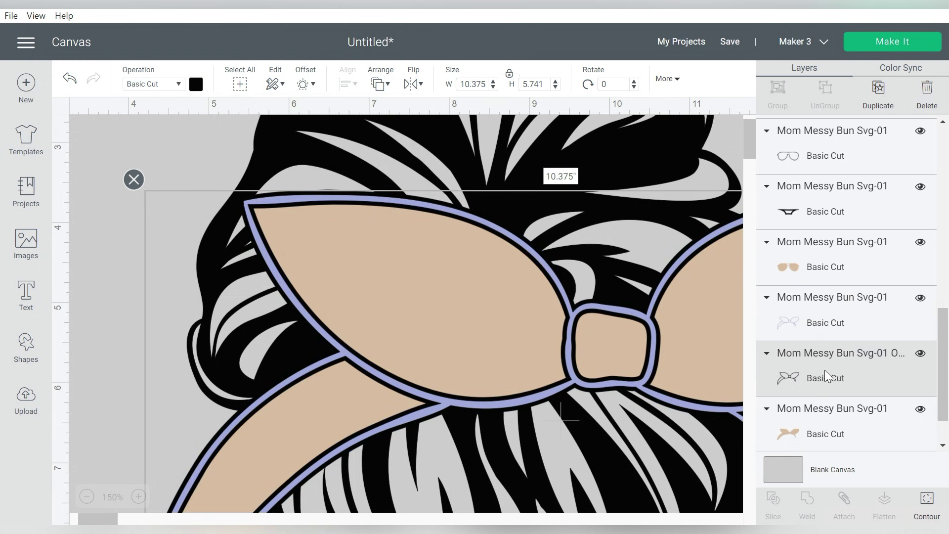
pyautogui.moveTo(942, 356)
pyautogui.mouseDown()
pyautogui.moveTo(947, 145)
pyautogui.moveTo(943, 404)
pyautogui.mouseUp()
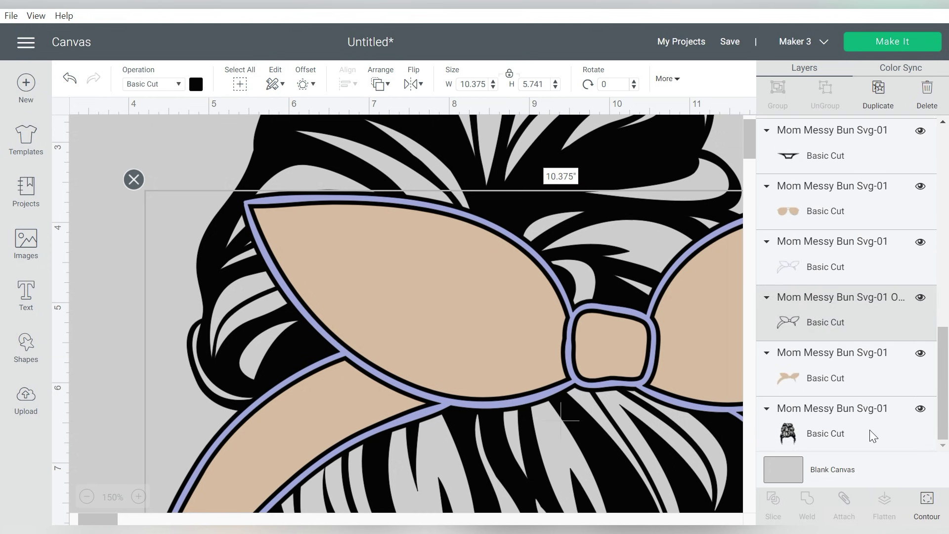
# - Slice the bow offset out of the mom's hair layer
pyautogui.keyDown('shift'); pyautogui.click(821, 434); pyautogui.keyUp('shift')
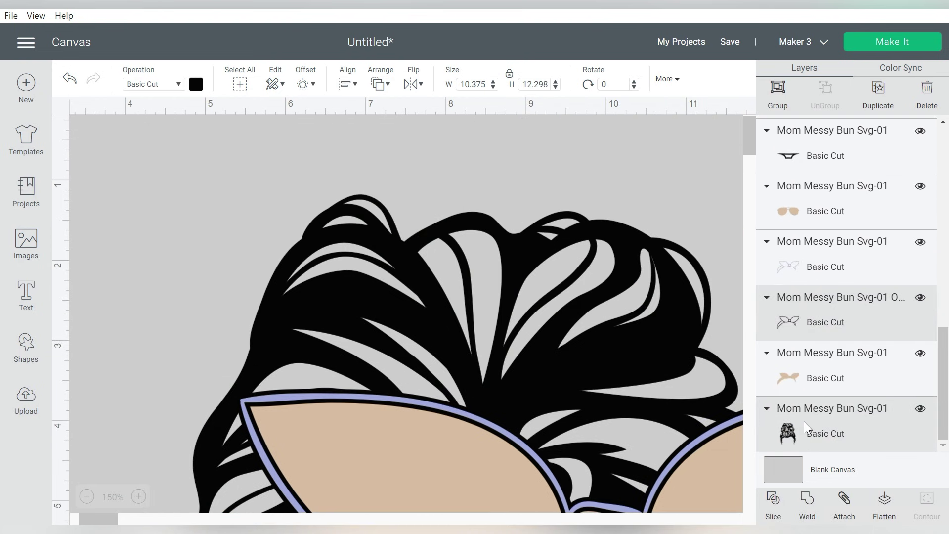
pyautogui.click(773, 503)
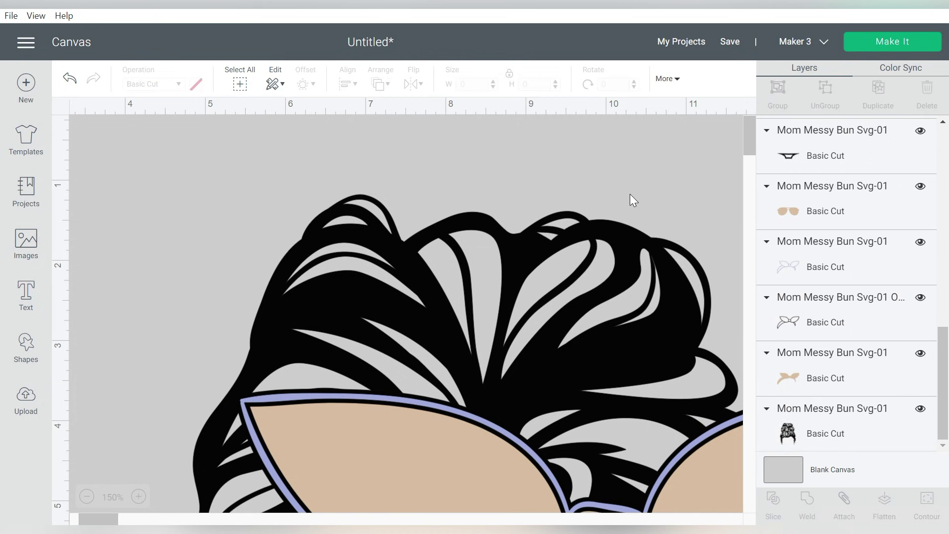
pyautogui.scroll(-3, 630, 194)
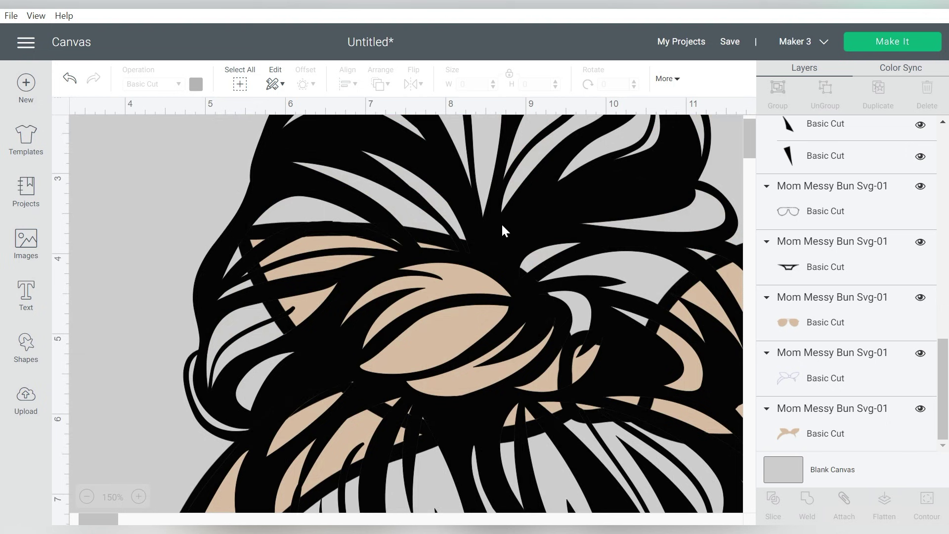
pyautogui.click(381, 274)
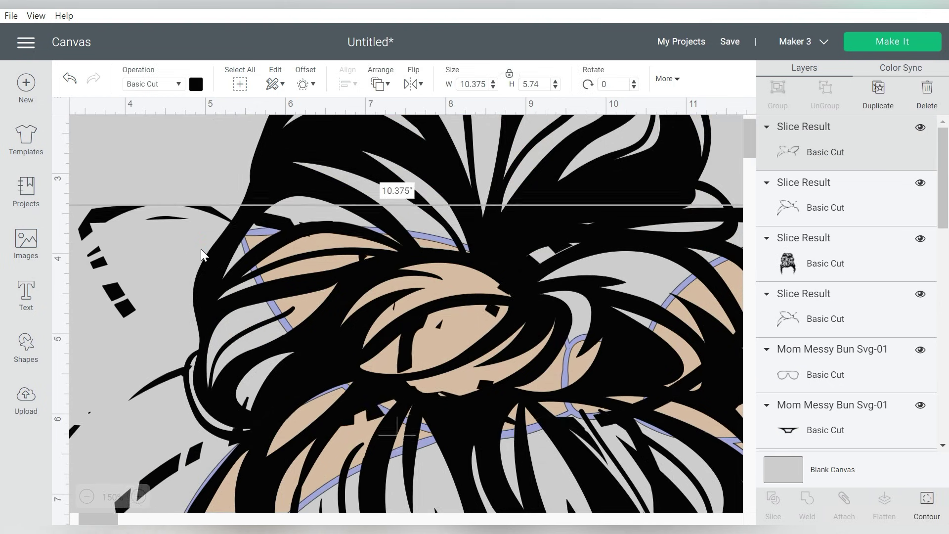
# - Delete the two leftover slice scrap pieces and select the sliced hair
pyautogui.moveTo(380, 274); pyautogui.dragTo(177, 237)
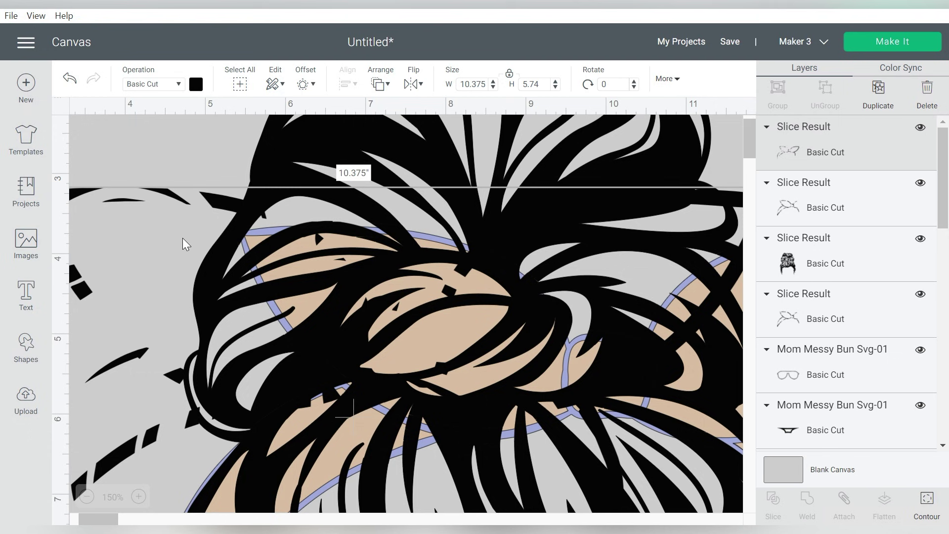
pyautogui.press('Delete')
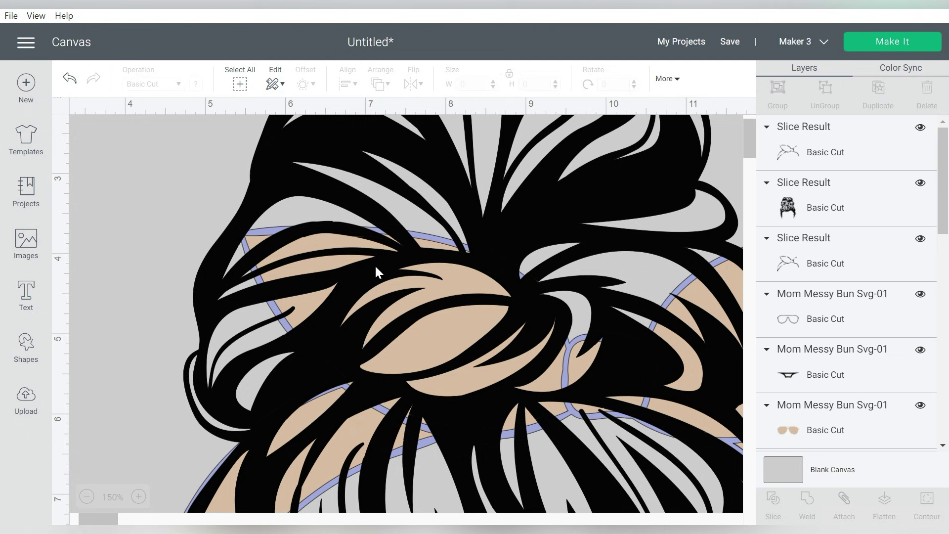
pyautogui.moveTo(374, 264); pyautogui.dragTo(195, 255)
pyautogui.press('Delete')
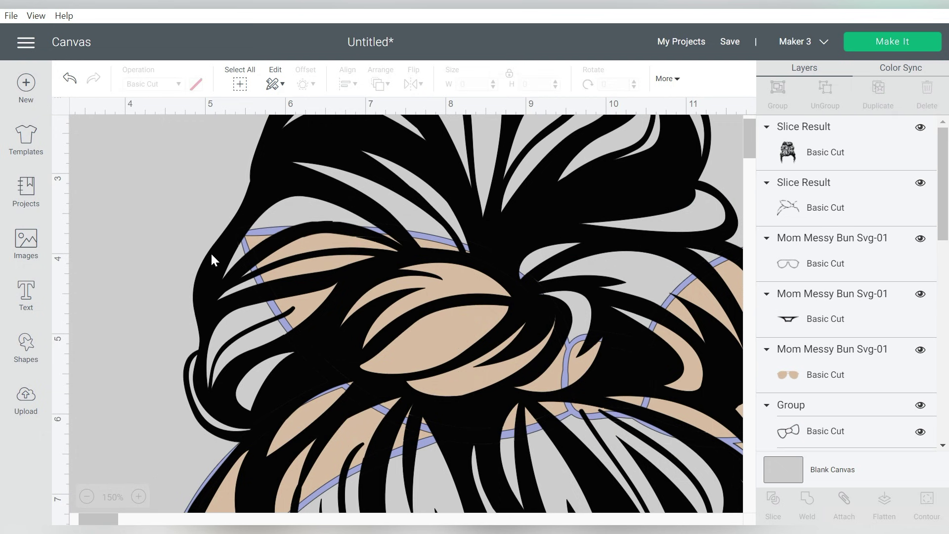
pyautogui.click(360, 273)
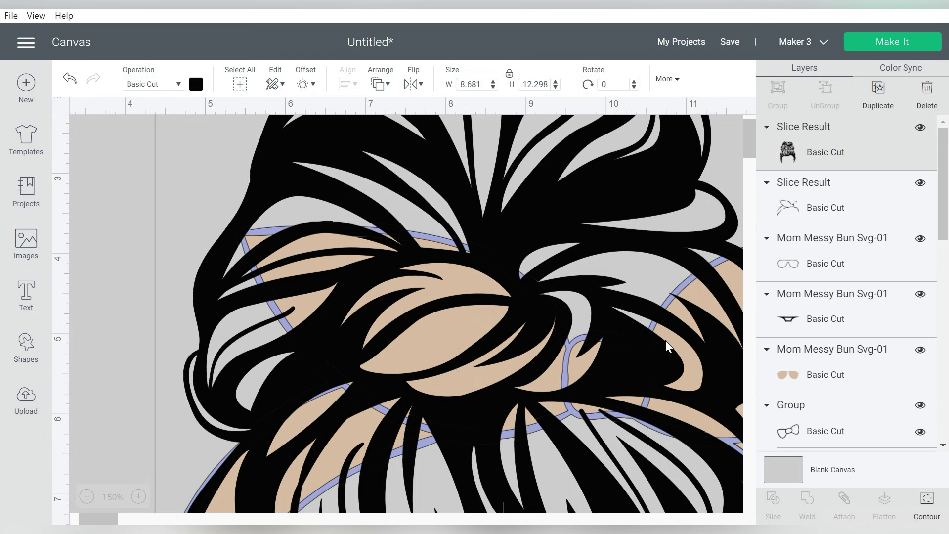
pyautogui.click(928, 501)
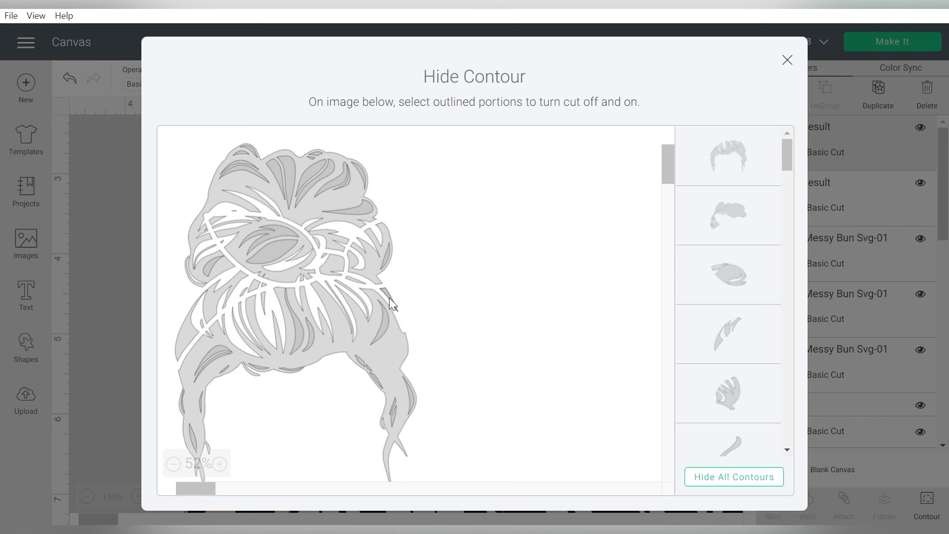
# - Hide the inner hair contour, upper and oval bow pieces, and left hair piece, then close Hide Contour
pyautogui.click(378, 269)
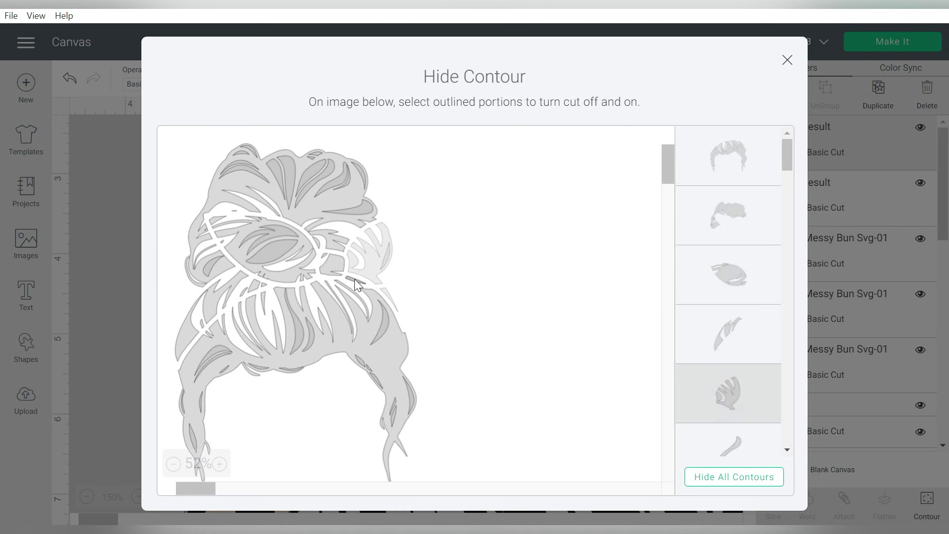
pyautogui.click(271, 237)
pyautogui.click(233, 232)
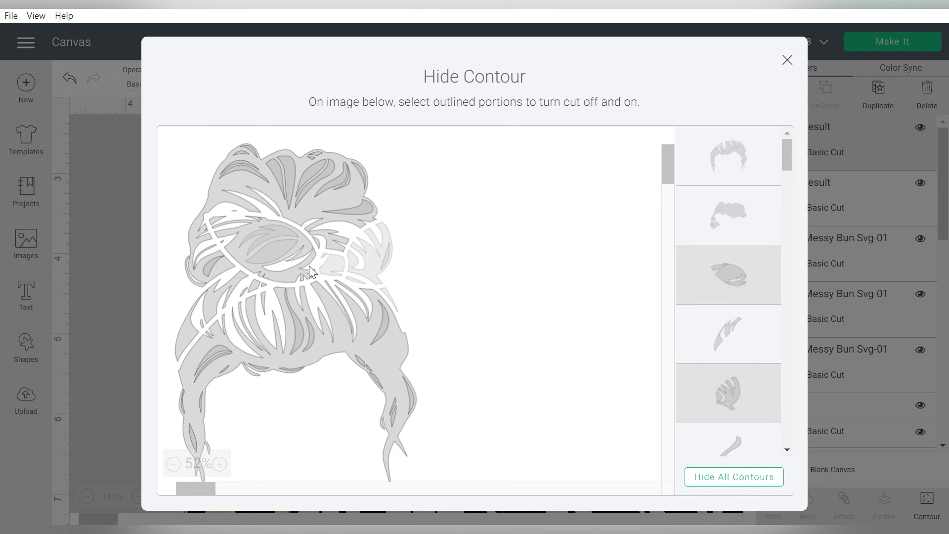
pyautogui.click(227, 309)
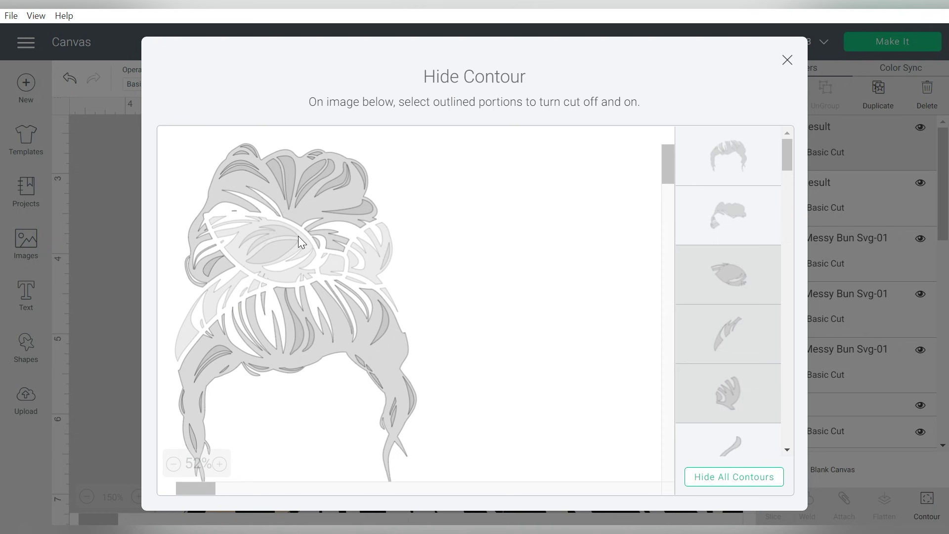
pyautogui.click(786, 59)
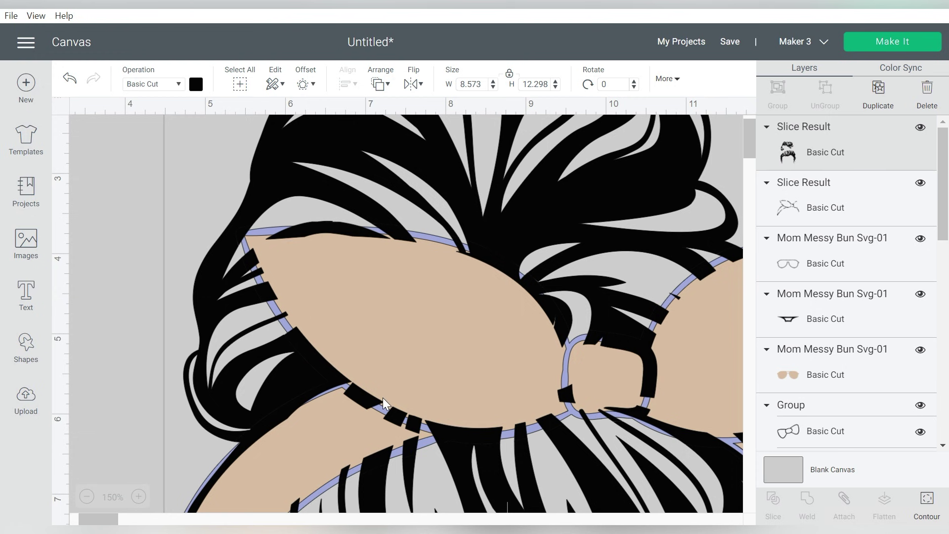
# - Zoom out to 50%, delete the second Slice Result layer, and select the mom's bow layer
pyautogui.click(87, 497)
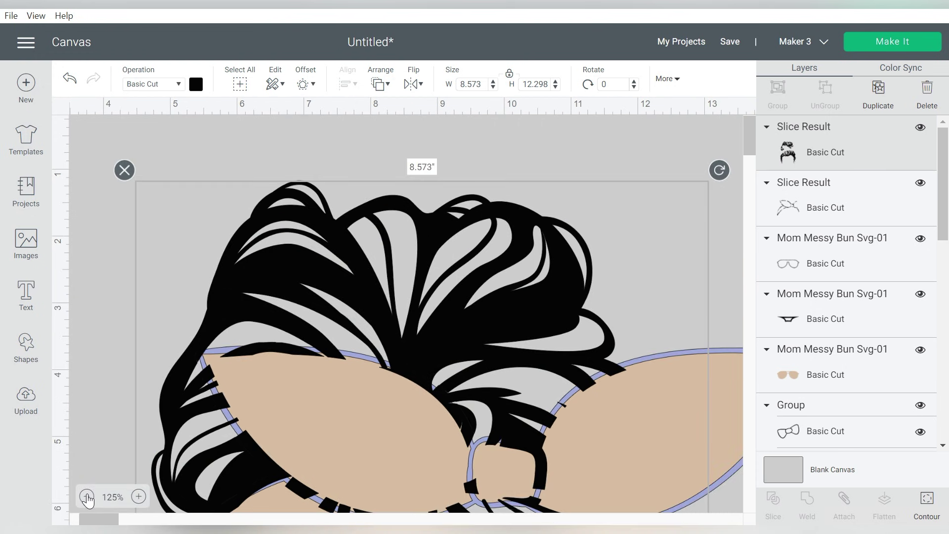
pyautogui.scroll(-1, 434, 313)
pyautogui.scroll(-2, 435, 314)
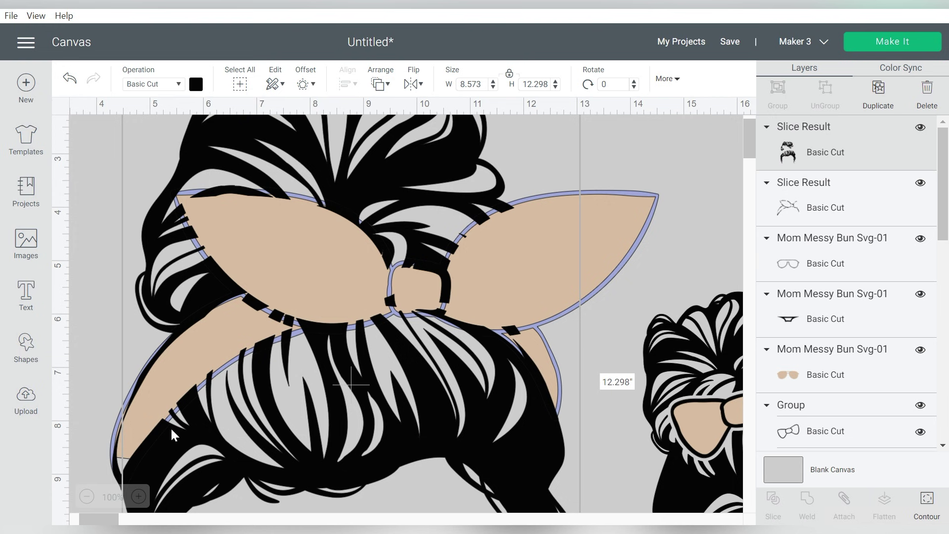
pyautogui.click(87, 497)
pyautogui.click(87, 496)
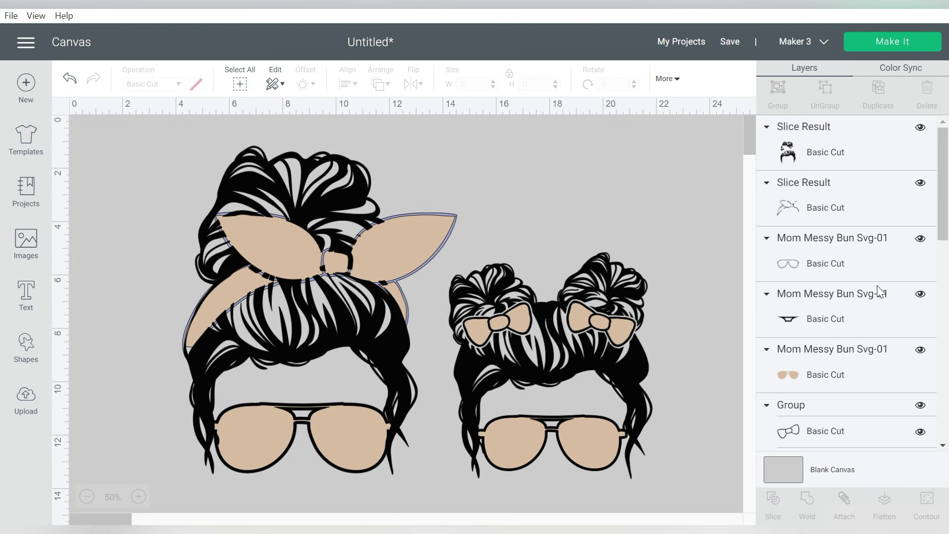
pyautogui.click(820, 211)
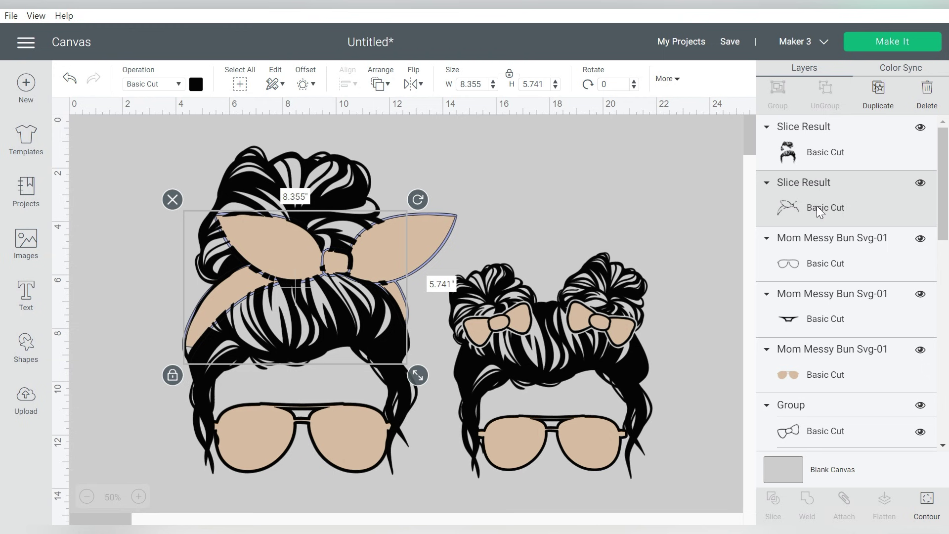
pyautogui.press('Delete')
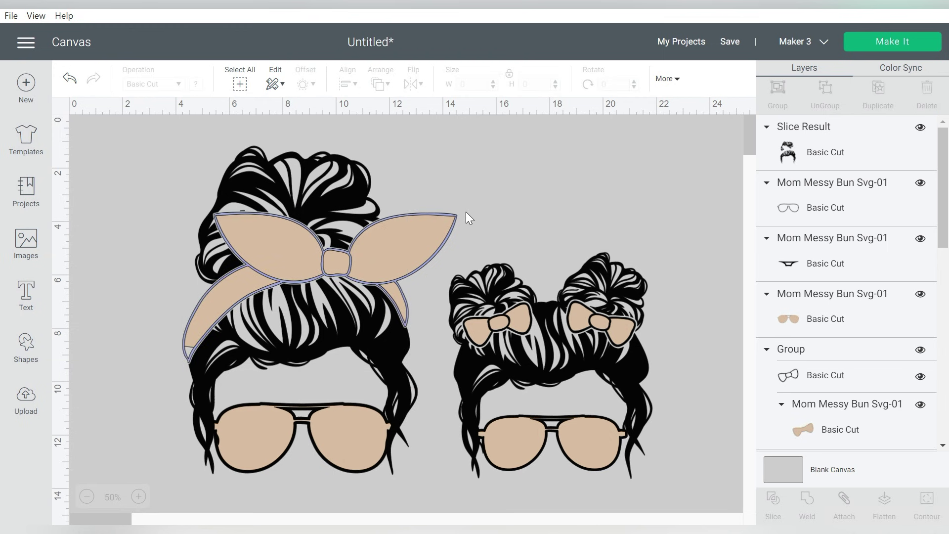
pyautogui.scroll(-3, 851, 280)
pyautogui.scroll(-3, 849, 281)
pyautogui.scroll(-2, 848, 281)
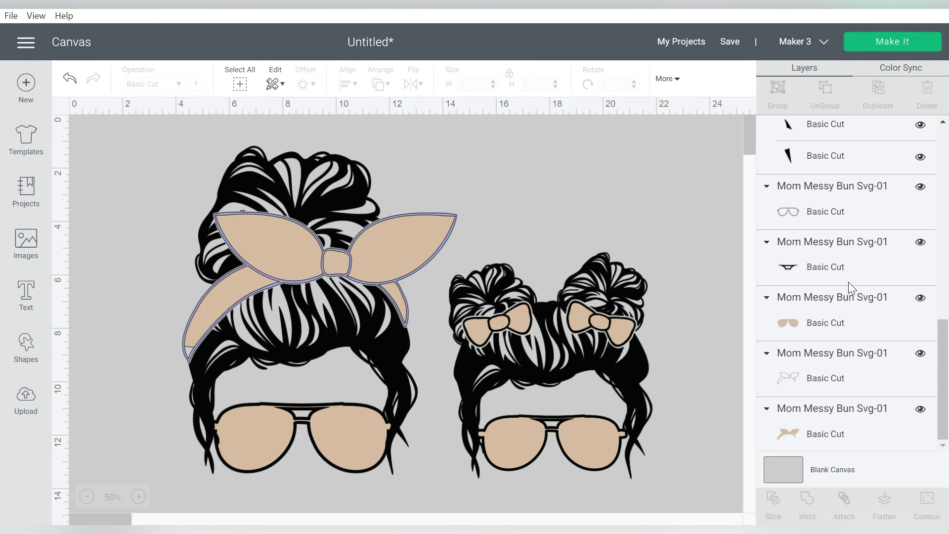
pyautogui.click(819, 365)
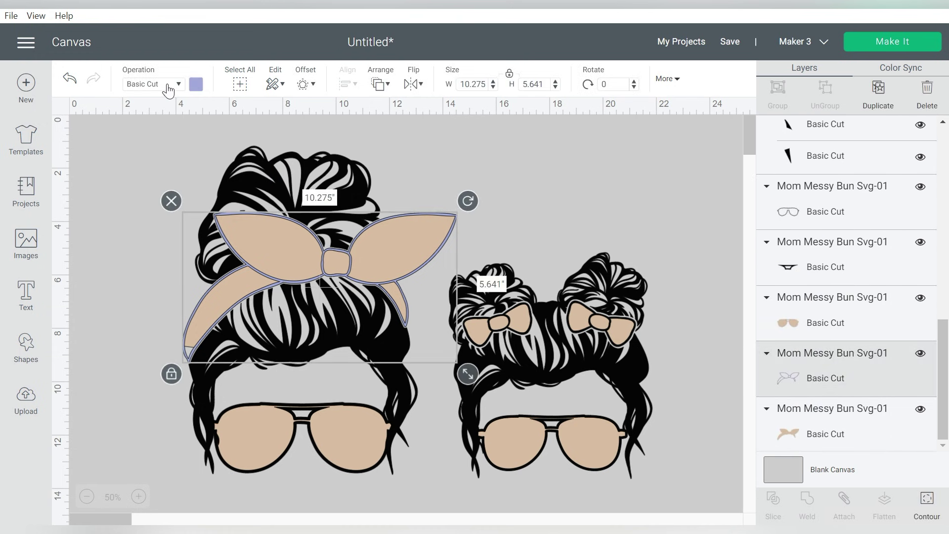
pyautogui.click(196, 84)
# - Make the mom's bow outline black and close the colour palette by clicking empty canvas
pyautogui.click(212, 151)
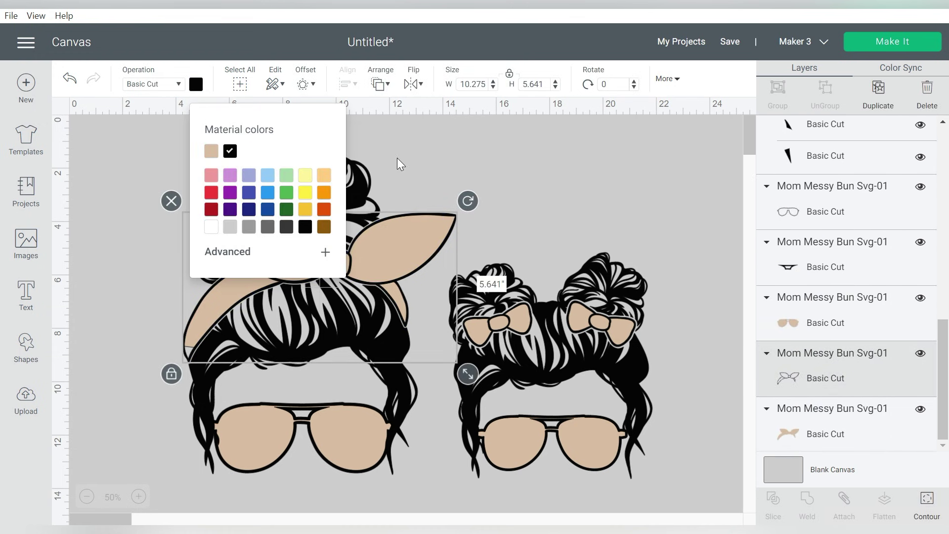
pyautogui.click(472, 150)
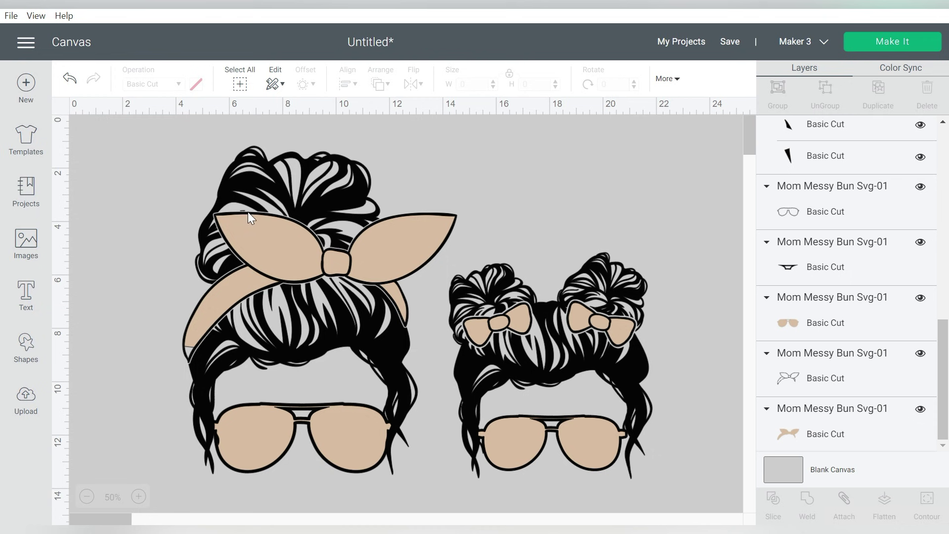
pyautogui.click(260, 174)
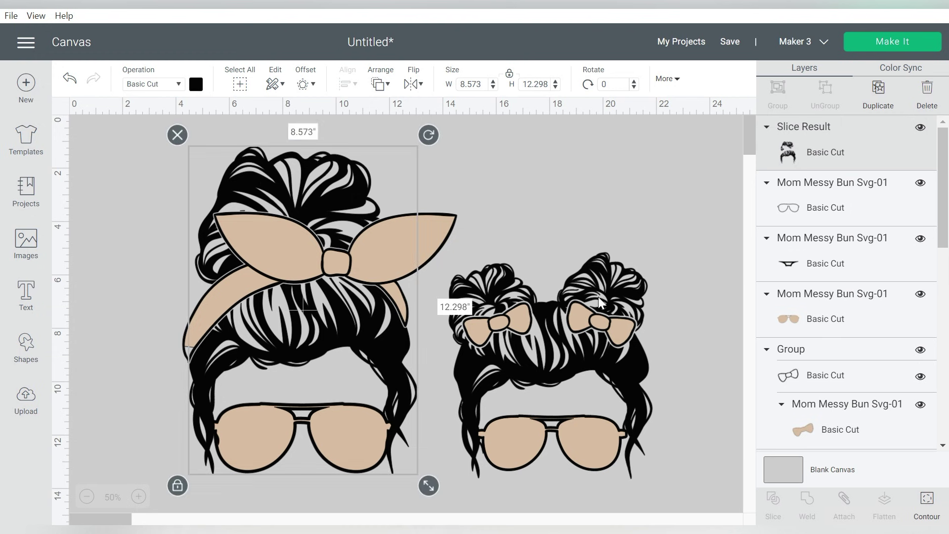
pyautogui.click(928, 505)
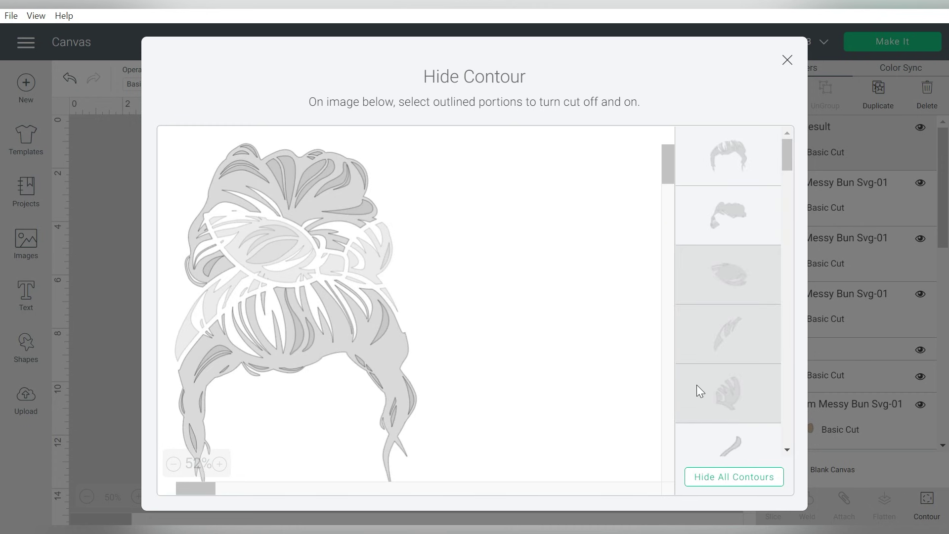
pyautogui.click(786, 59)
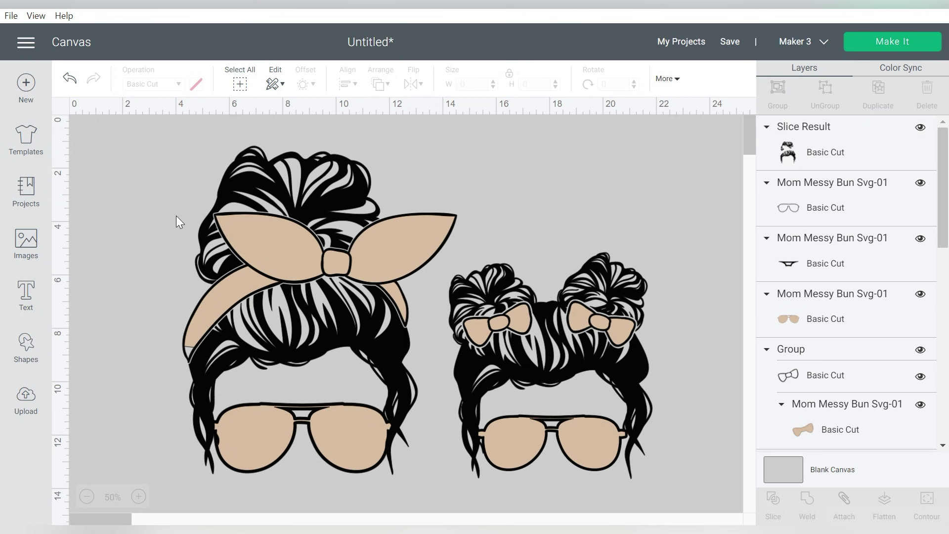
# - Upload a heart pattern image from Downloads > Hearts_patterns, choosing the PNG versions folder
pyautogui.click(29, 399)
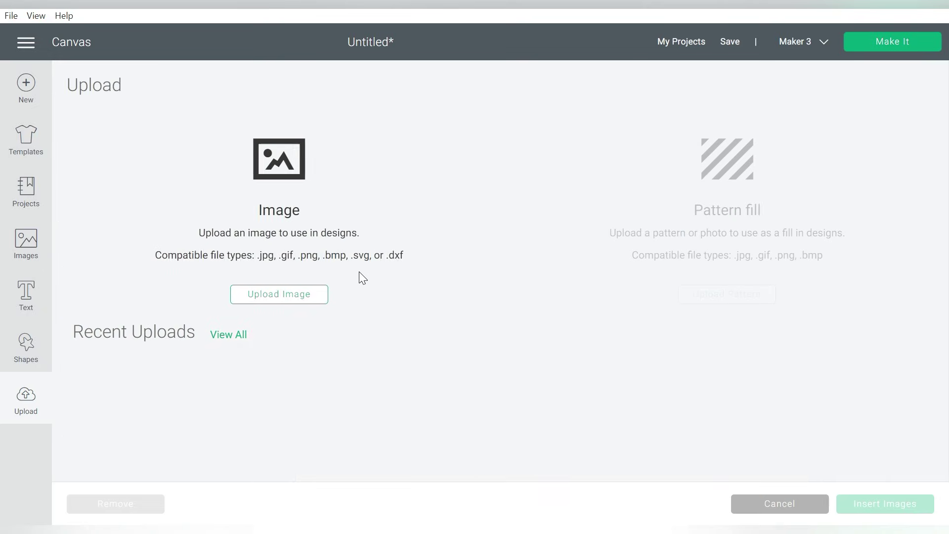
pyautogui.click(285, 297)
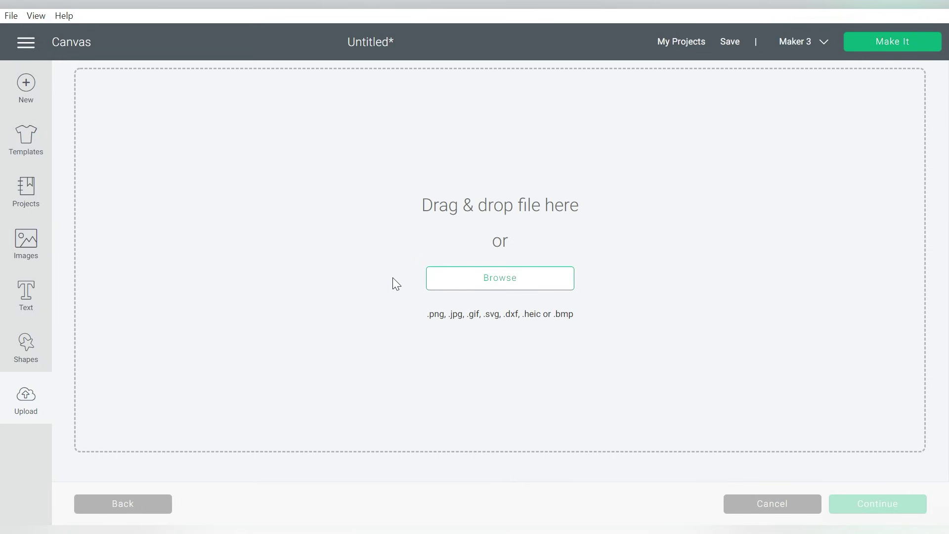
pyautogui.click(451, 277)
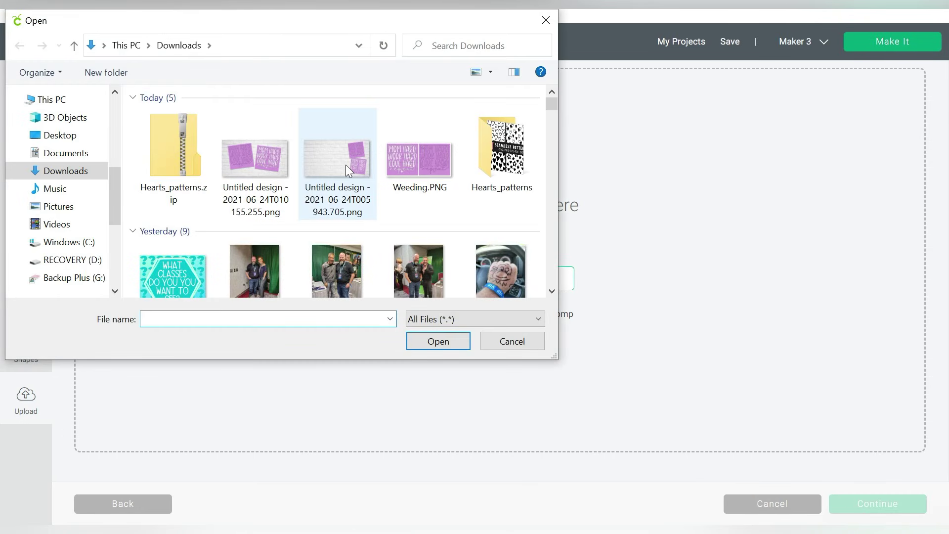
pyautogui.doubleClick(501, 153)
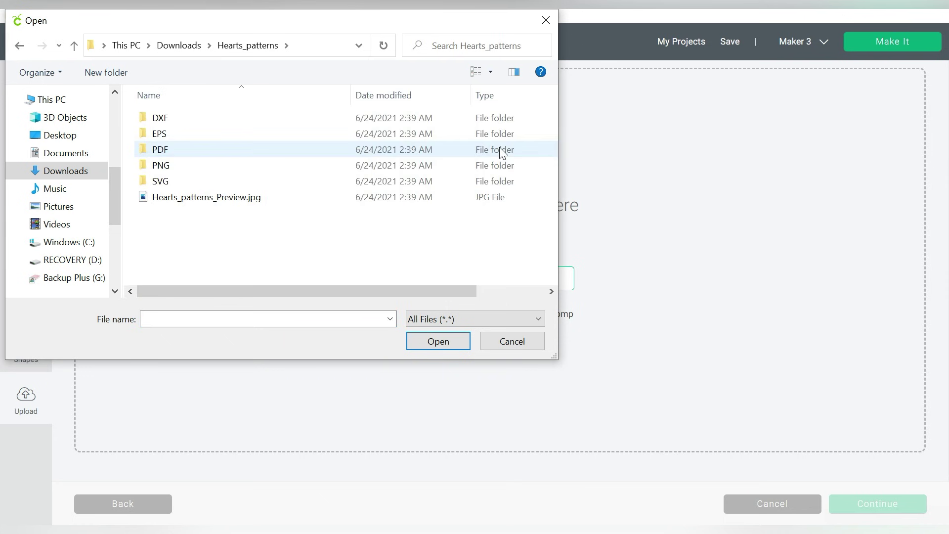
pyautogui.doubleClick(412, 183)
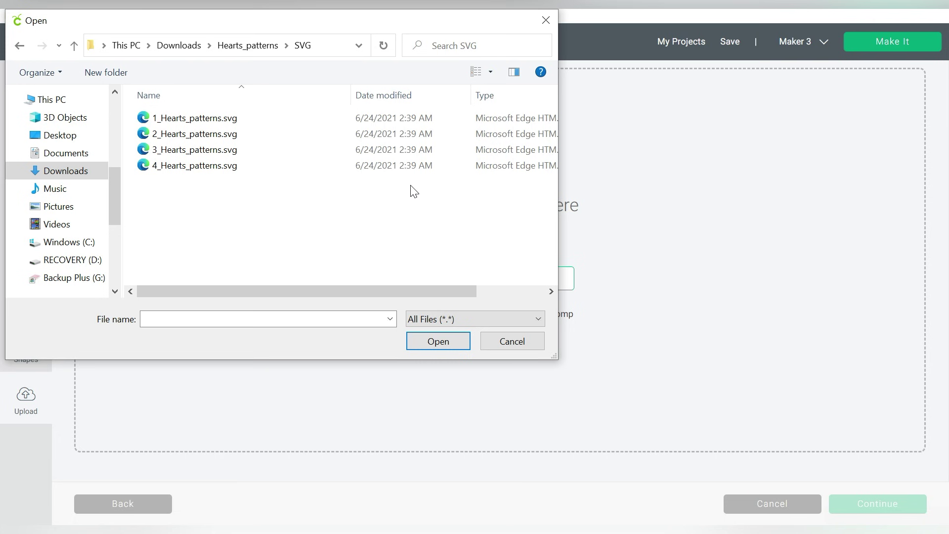
pyautogui.moveTo(355, 24); pyautogui.dragTo(436, 45)
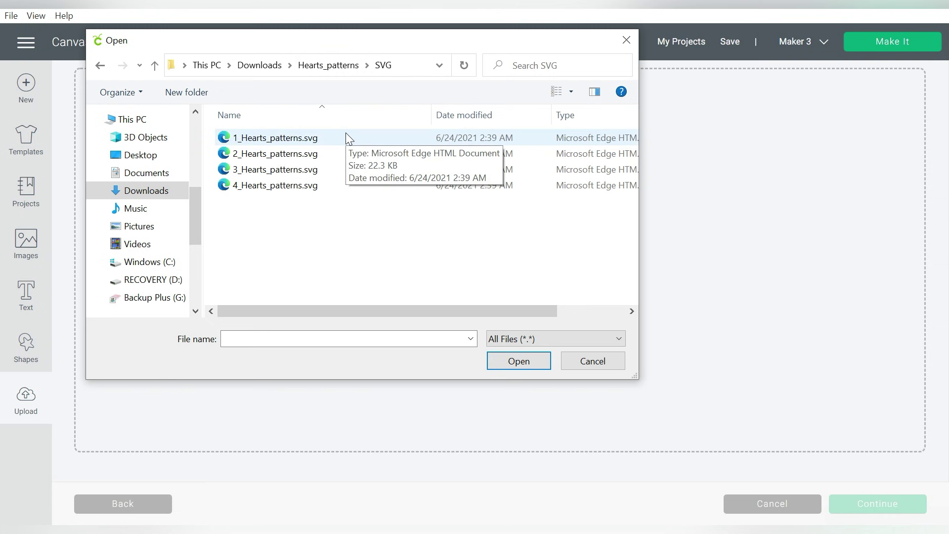
pyautogui.click(329, 65)
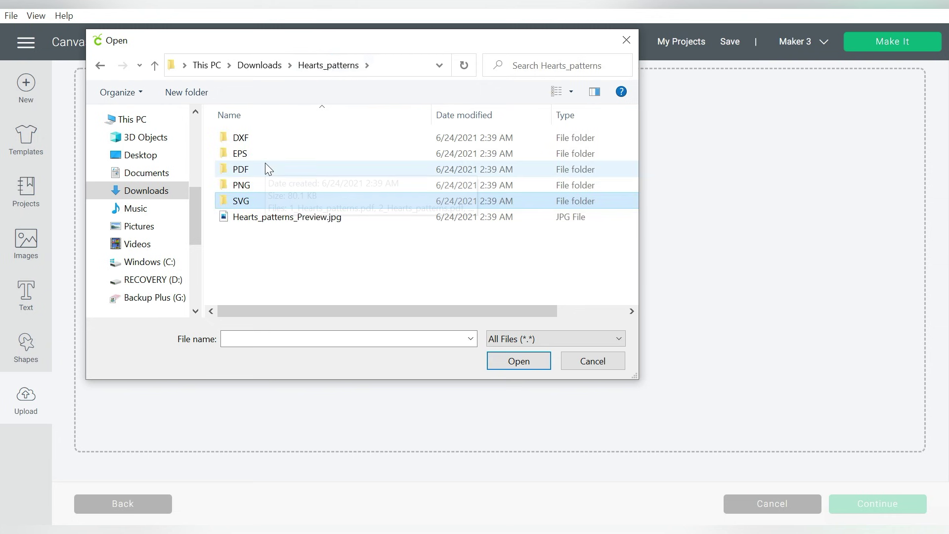
pyautogui.doubleClick(262, 185)
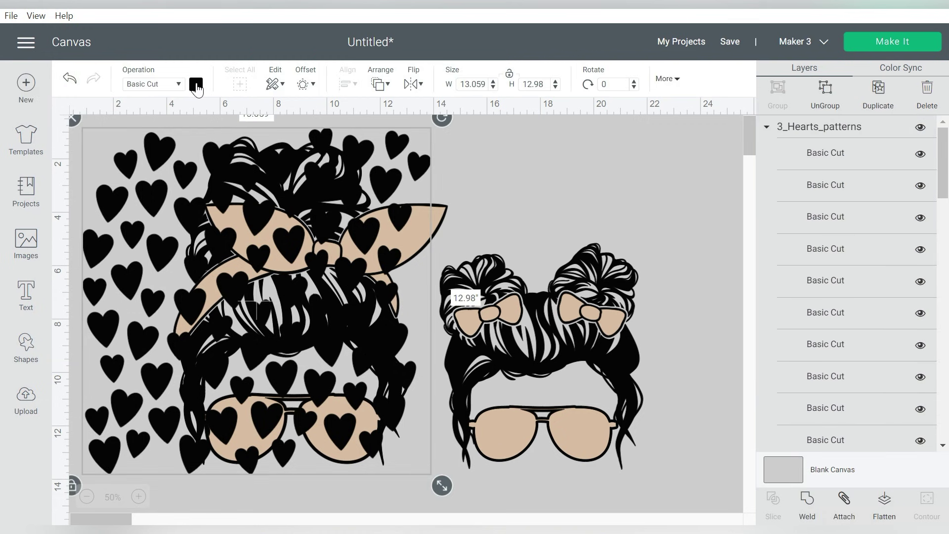
# - Recolour the hearts pattern red
pyautogui.click(197, 85)
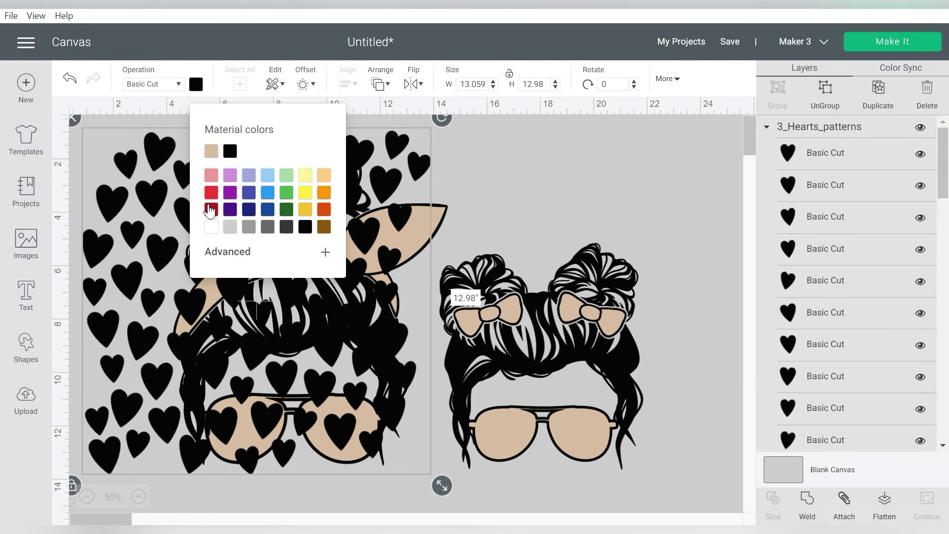
pyautogui.click(212, 193)
pyautogui.click(511, 161)
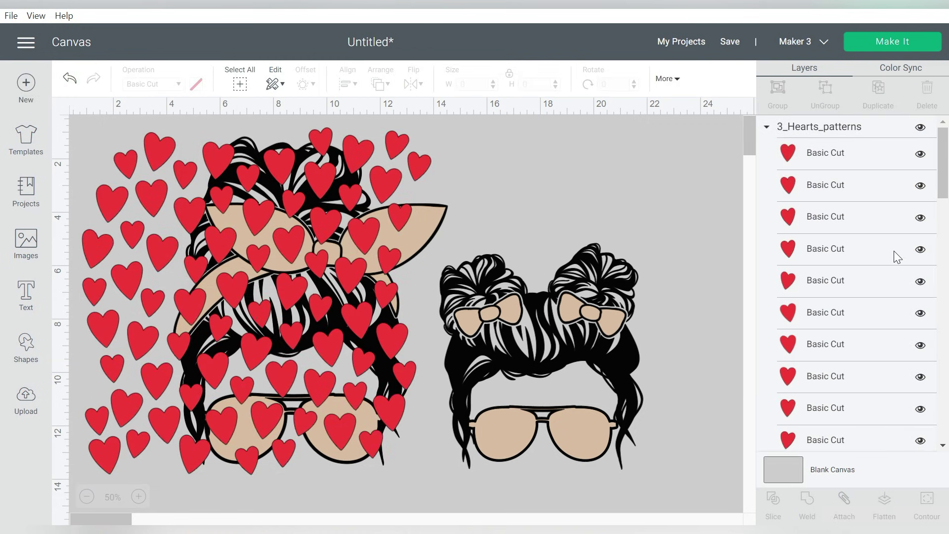
pyautogui.moveTo(941, 195); pyautogui.dragTo(939, 308)
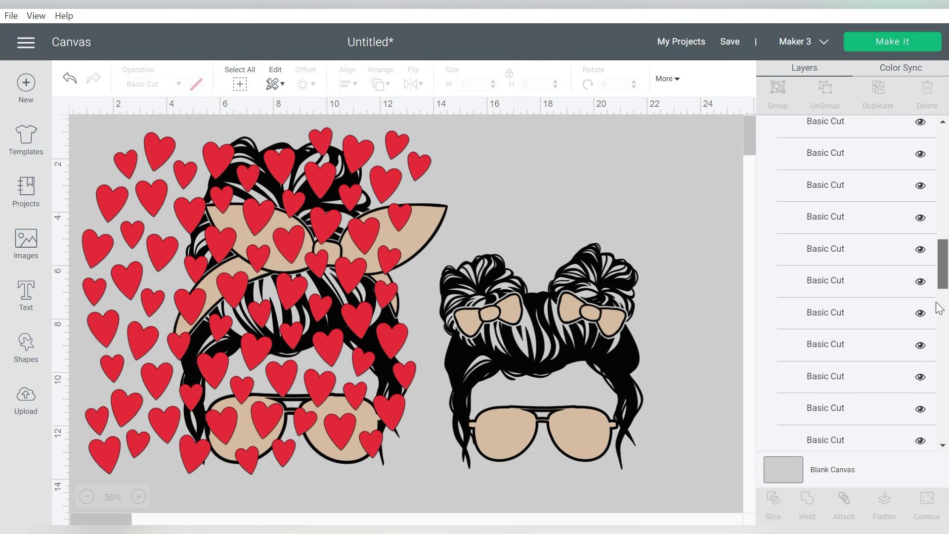
# - Weld all the hearts into one shape and move it to the canvas's right edge
pyautogui.click(158, 204)
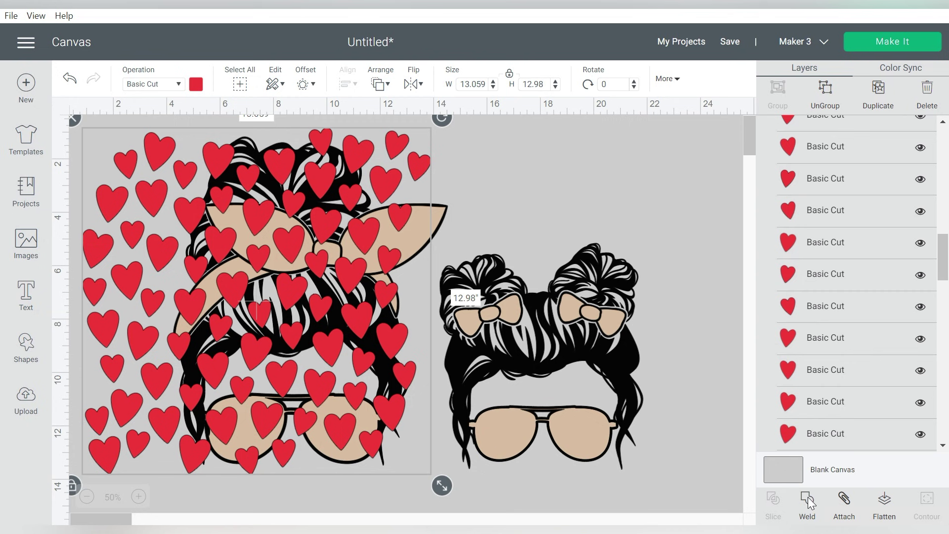
pyautogui.click(657, 199)
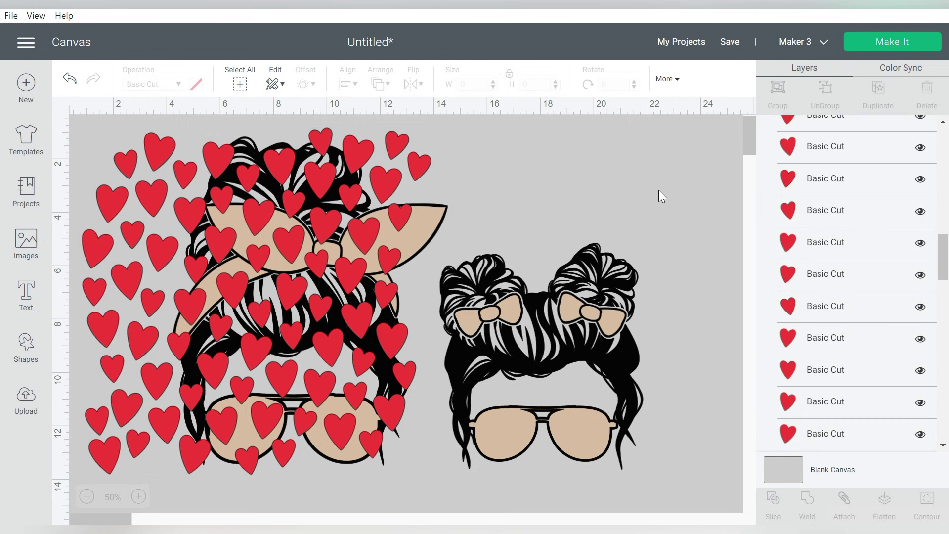
pyautogui.click(402, 147)
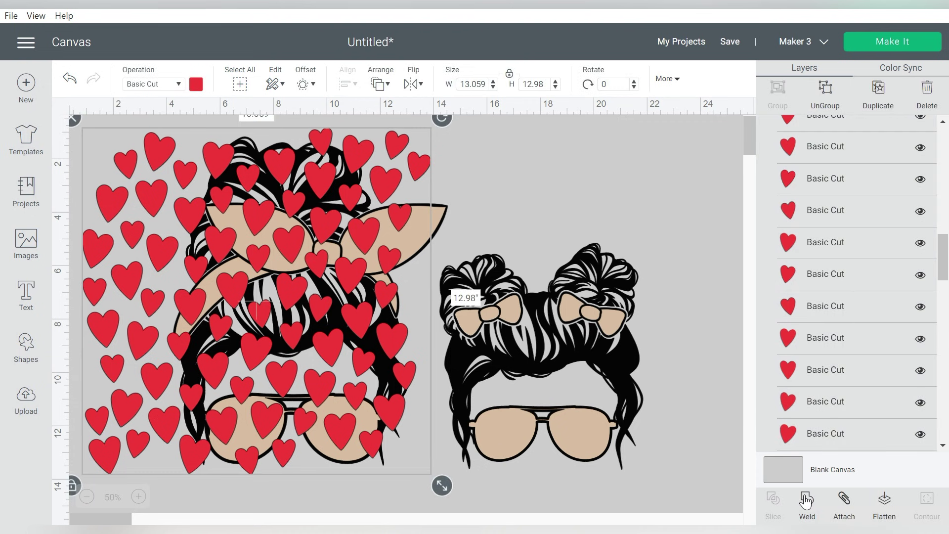
pyautogui.click(806, 502)
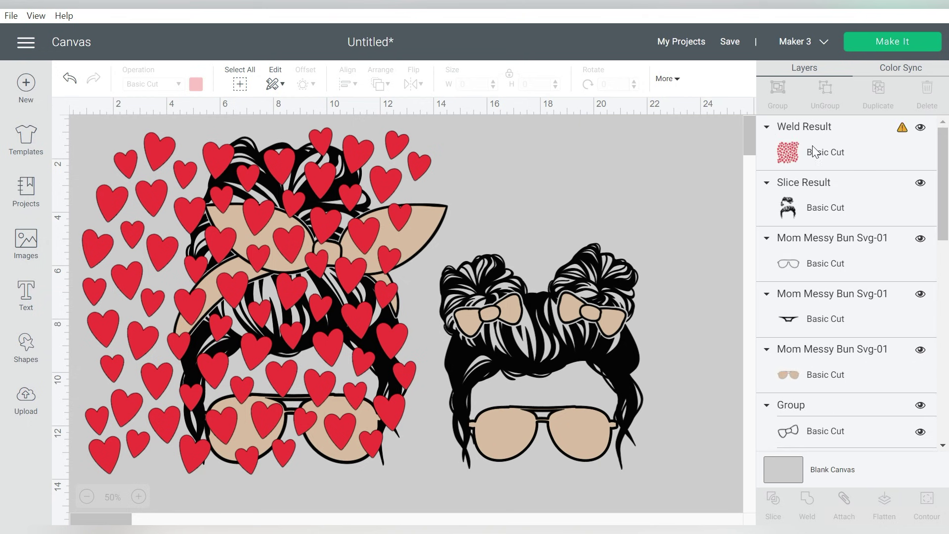
pyautogui.moveTo(151, 152); pyautogui.dragTo(730, 162)
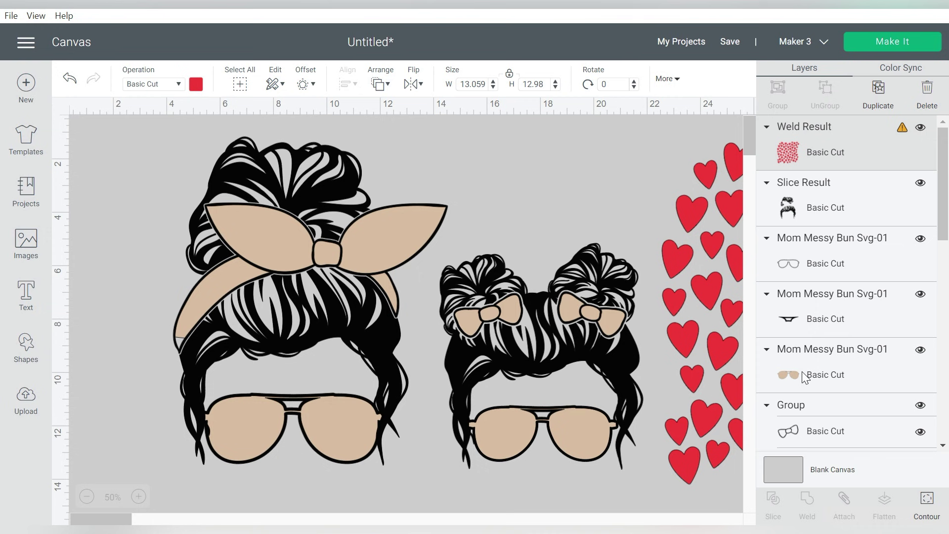
# - Make both figures' glasses, the girl's bows and the mom's headband white
pyautogui.click(802, 372)
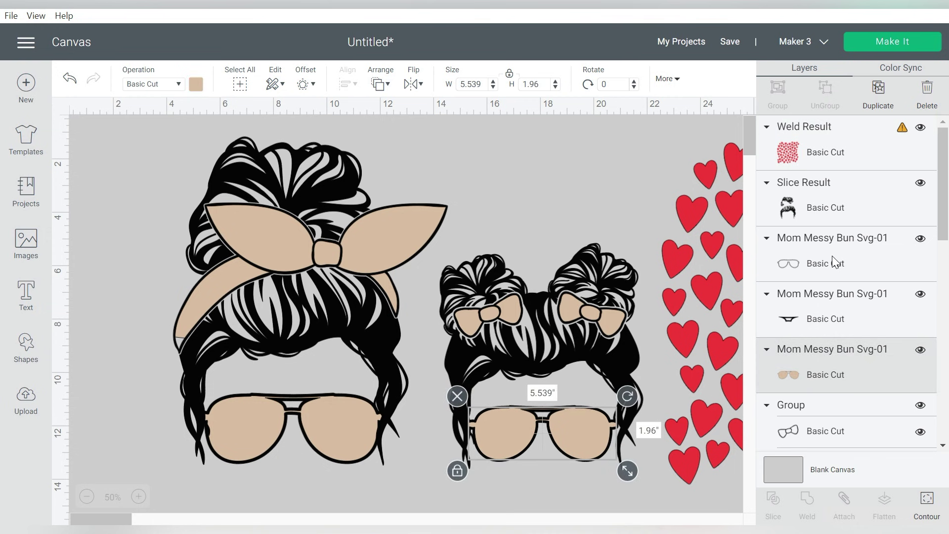
pyautogui.scroll(-1, 807, 261)
pyautogui.scroll(-2, 810, 258)
pyautogui.scroll(-1, 813, 256)
pyautogui.keyDown('shift'); pyautogui.click(811, 257); pyautogui.keyUp('shift')
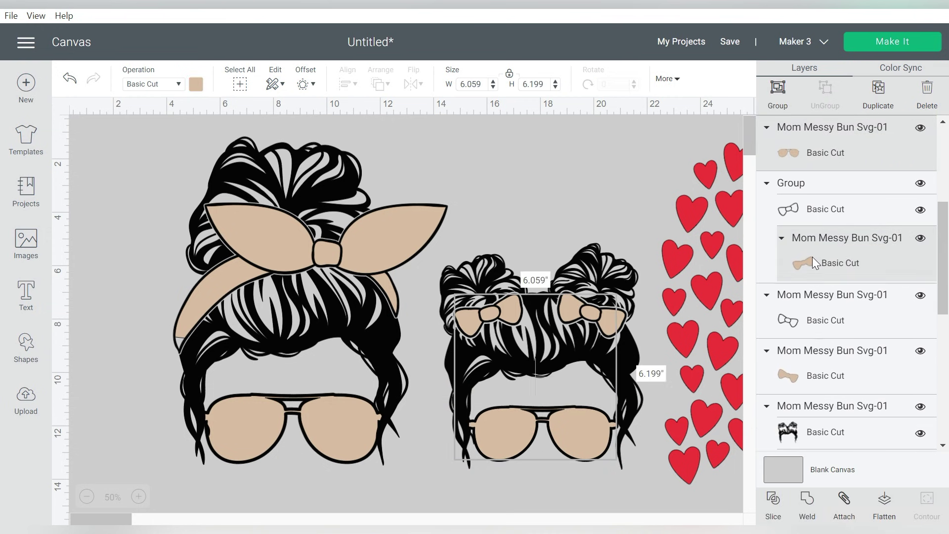
pyautogui.keyDown('shift'); pyautogui.click(799, 376); pyautogui.keyUp('shift')
pyautogui.scroll(-2, 809, 332)
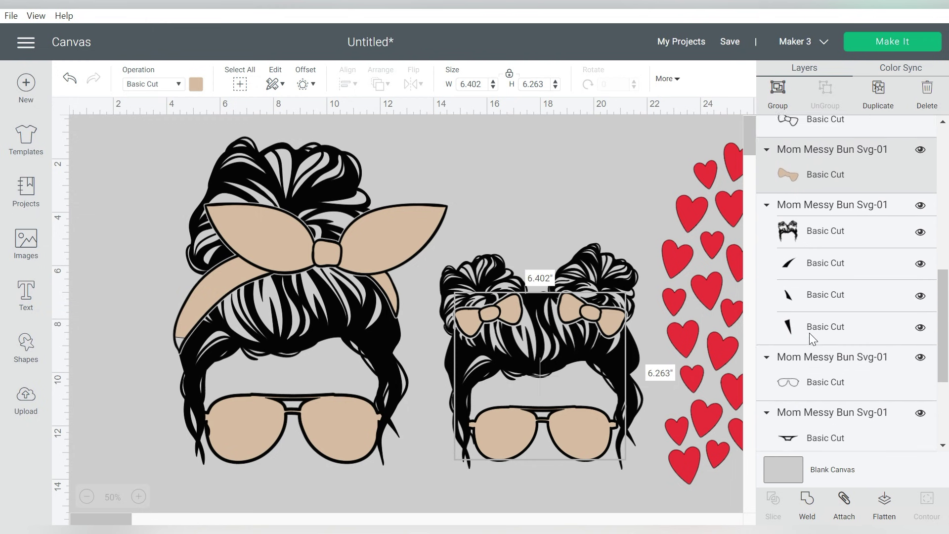
pyautogui.scroll(-1, 808, 330)
pyautogui.keyDown('shift'); pyautogui.click(795, 326); pyautogui.keyUp('shift')
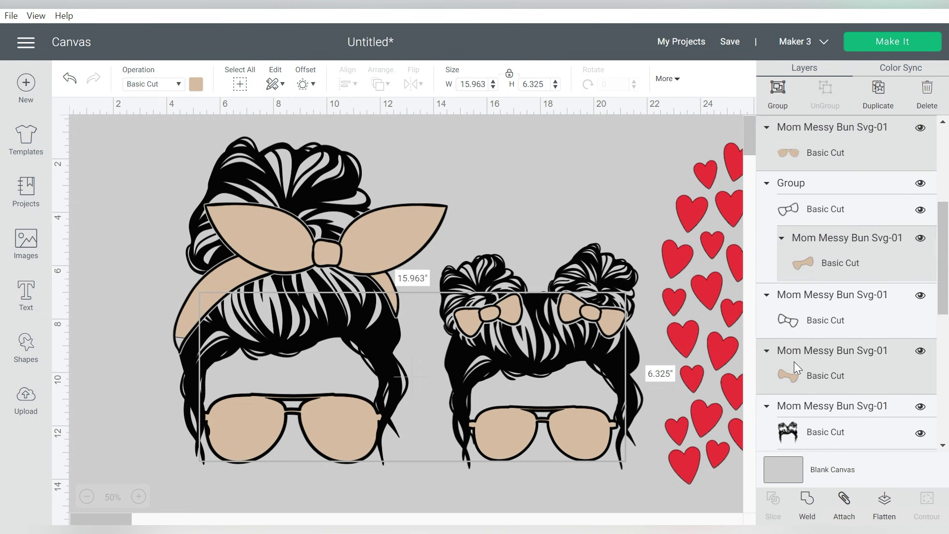
pyautogui.scroll(-3, 796, 361)
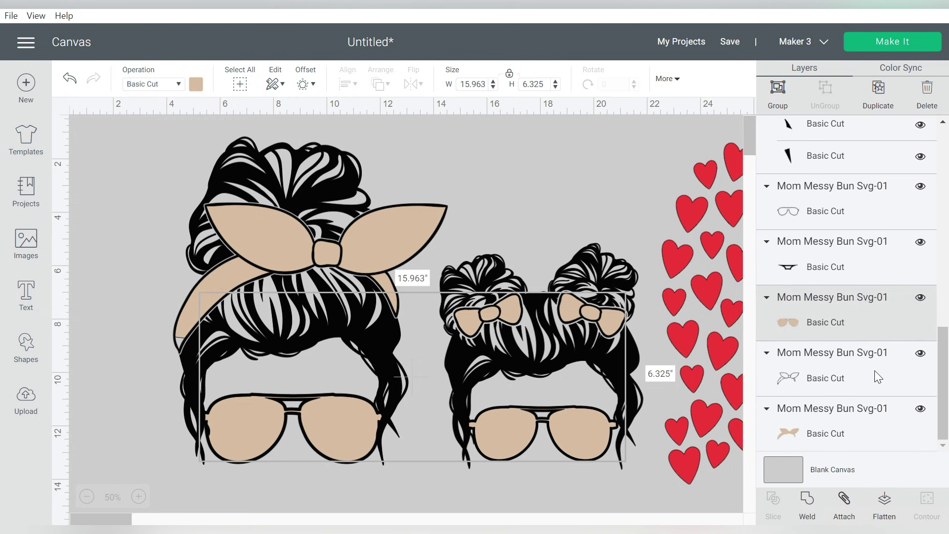
pyautogui.keyDown('shift'); pyautogui.click(819, 434); pyautogui.keyUp('shift')
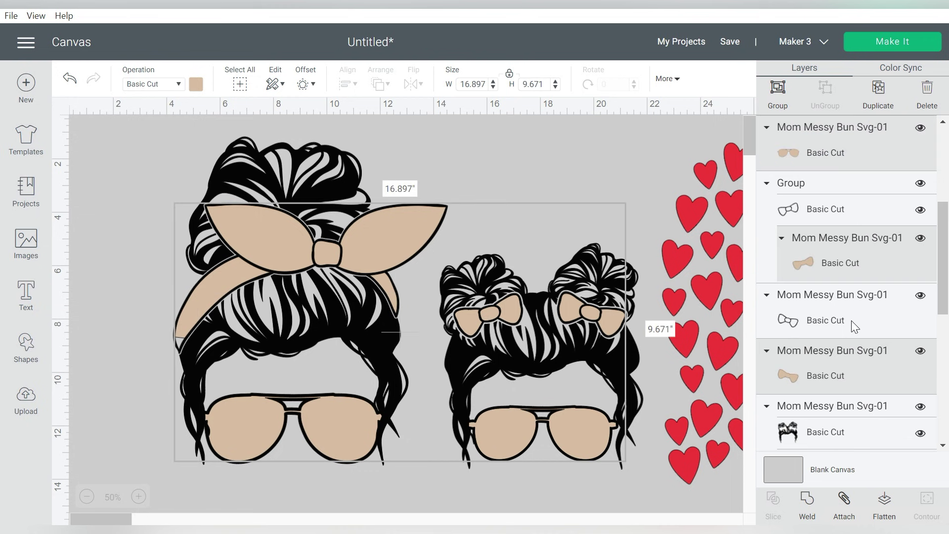
pyautogui.scroll(-3, 852, 320)
pyautogui.click(196, 84)
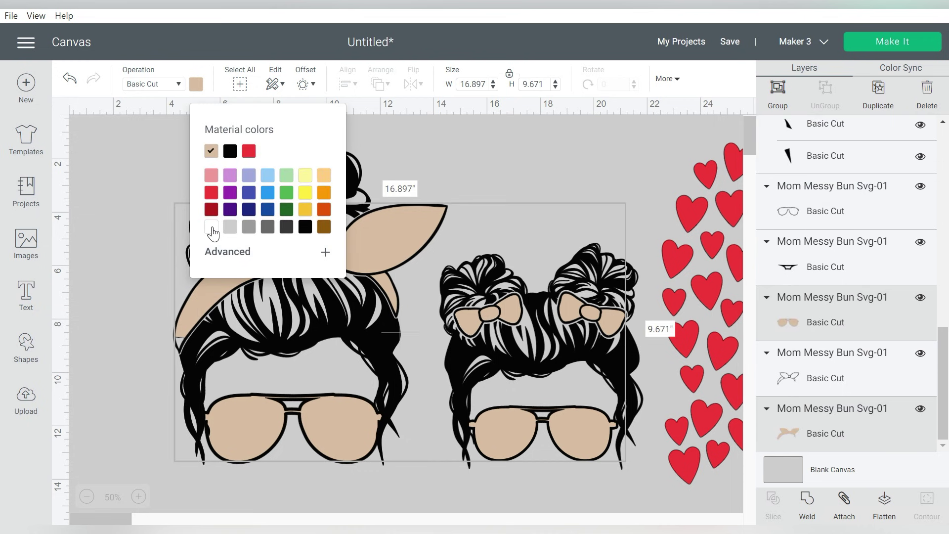
pyautogui.click(211, 227)
pyautogui.click(469, 137)
pyautogui.click(421, 231)
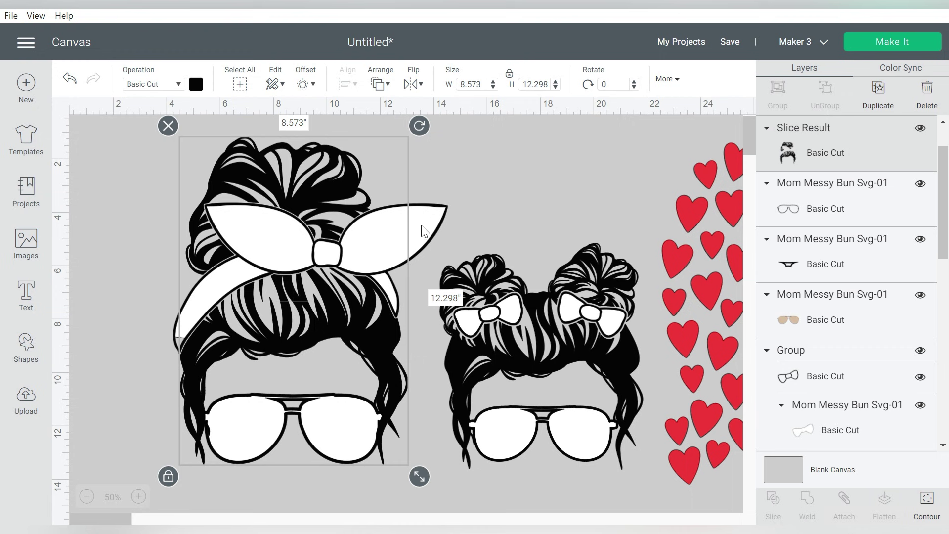
pyautogui.click(431, 256)
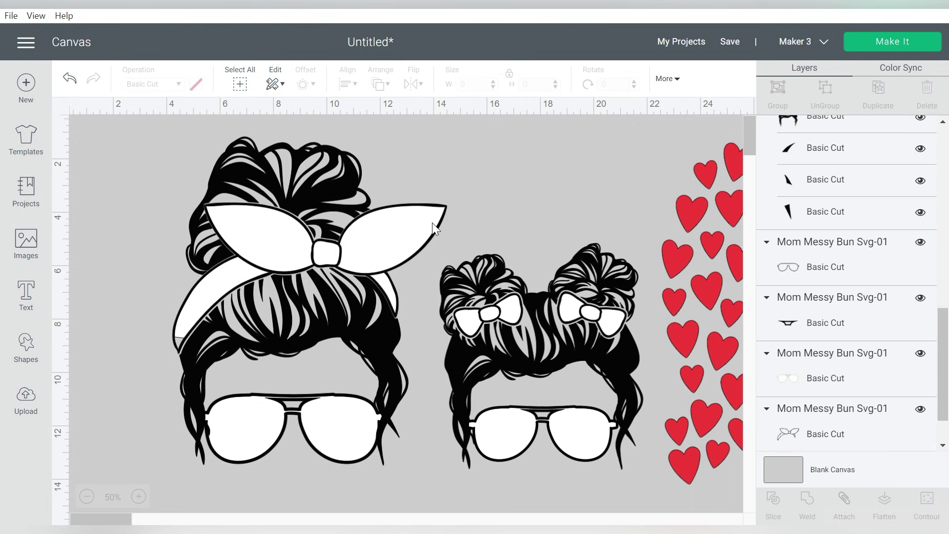
# - Send the mom's head artwork to back and weld her headband and glasses
pyautogui.click(433, 223)
pyautogui.hotkey('ctrl', 'z')
pyautogui.click(497, 140)
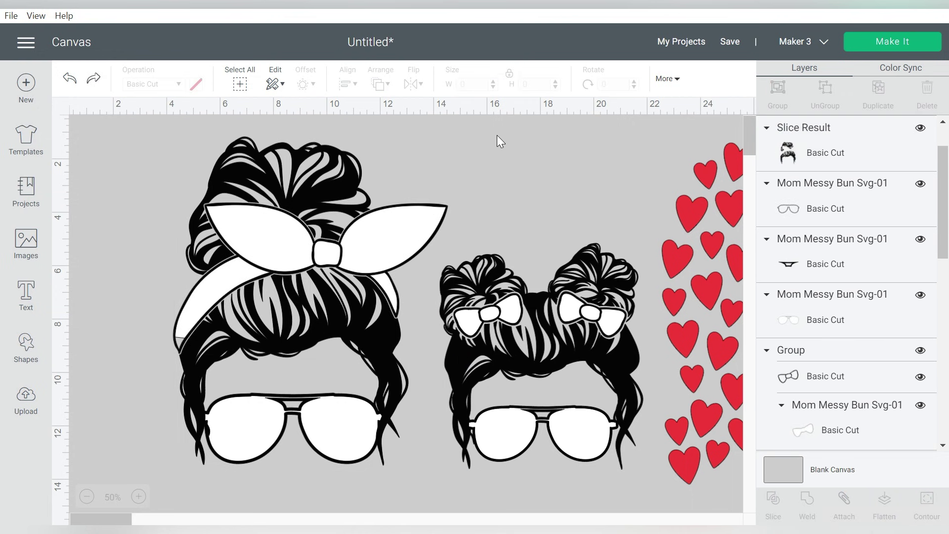
pyautogui.click(308, 167)
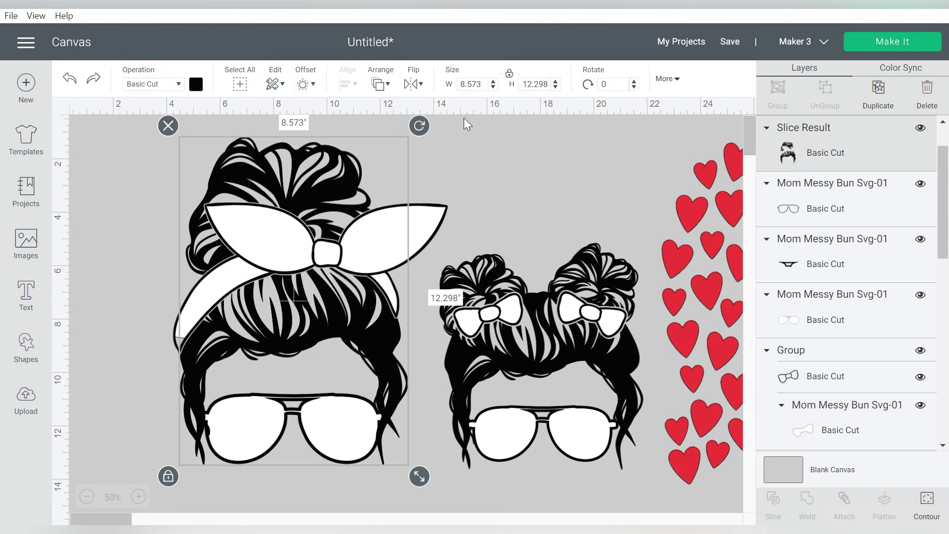
pyautogui.click(382, 83)
pyautogui.click(423, 106)
pyautogui.click(363, 265)
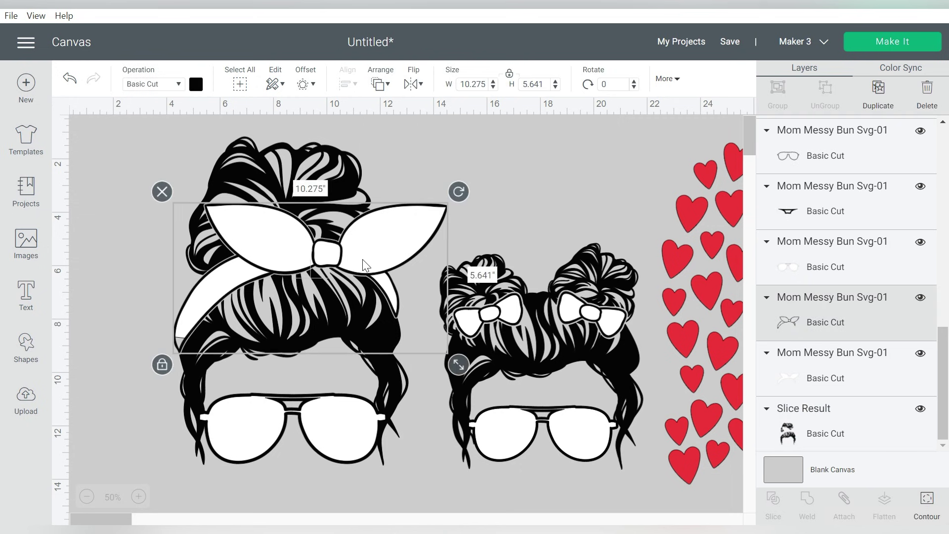
pyautogui.keyDown('shift'); pyautogui.click(351, 437); pyautogui.keyUp('shift')
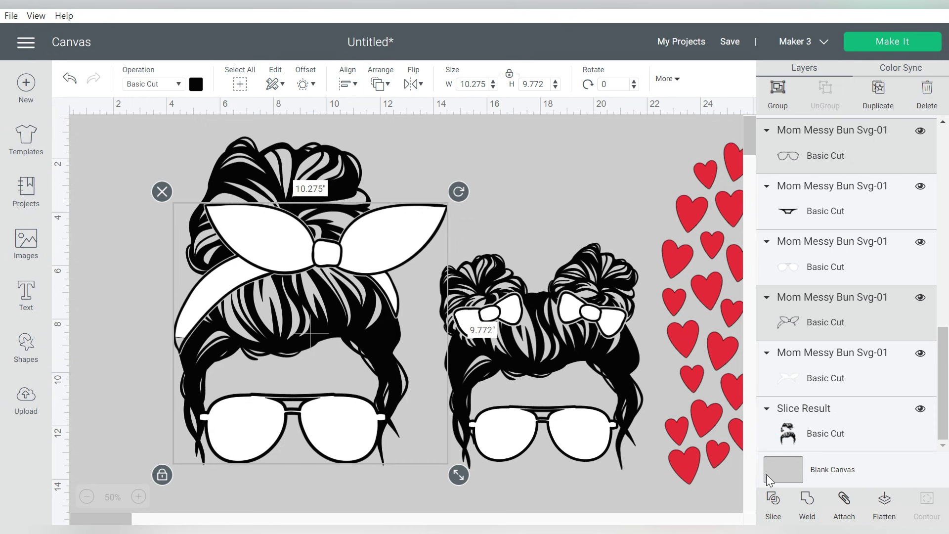
pyautogui.click(809, 496)
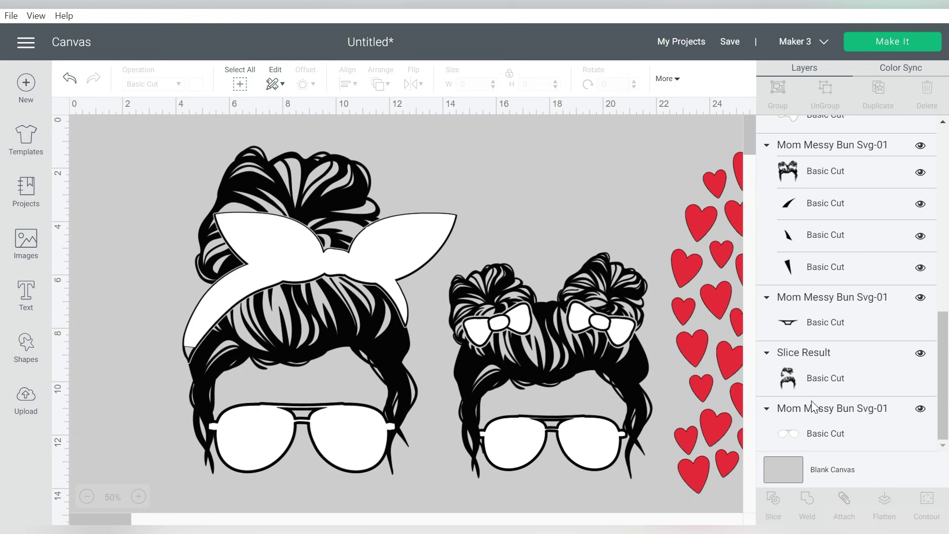
pyautogui.scroll(5, 812, 401)
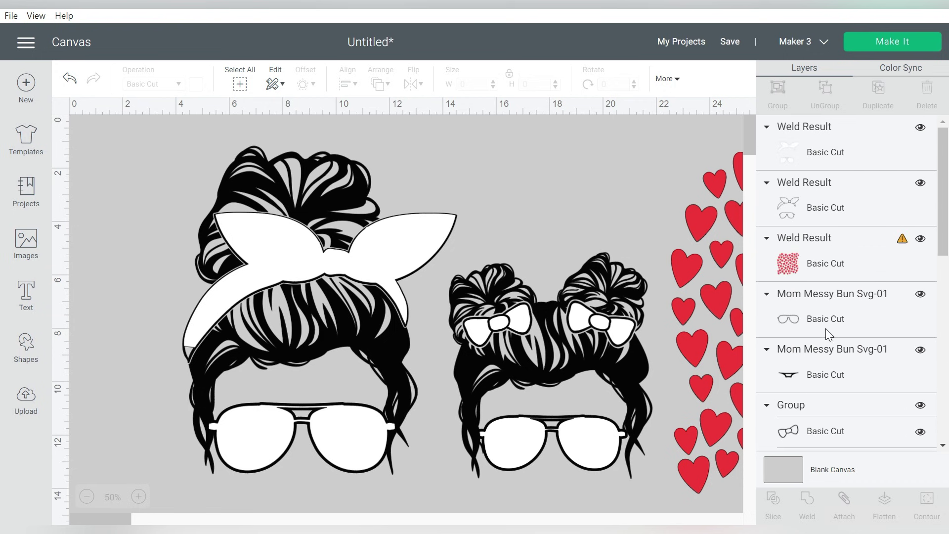
# - Weld the girl's two bows and glasses into one shape
pyautogui.click(821, 316)
pyautogui.scroll(-2, 824, 315)
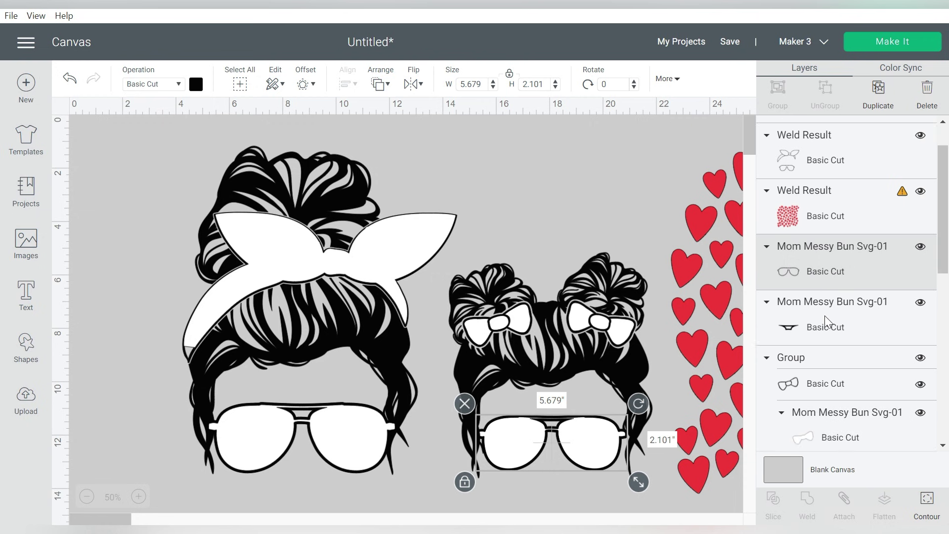
pyautogui.scroll(-2, 824, 316)
pyautogui.scroll(-1, 820, 301)
pyautogui.click(813, 261)
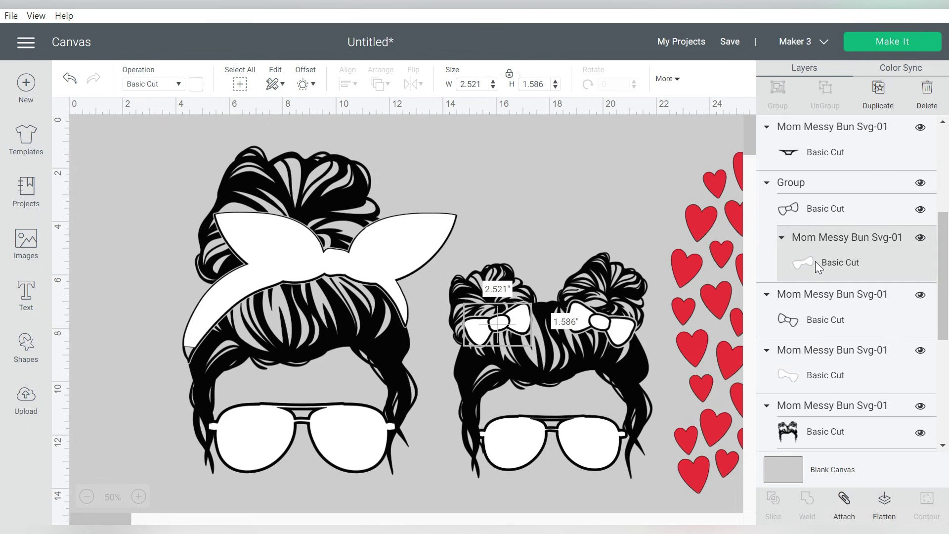
pyautogui.keyDown('shift'); pyautogui.click(816, 375); pyautogui.keyUp('shift')
pyautogui.scroll(-1, 817, 373)
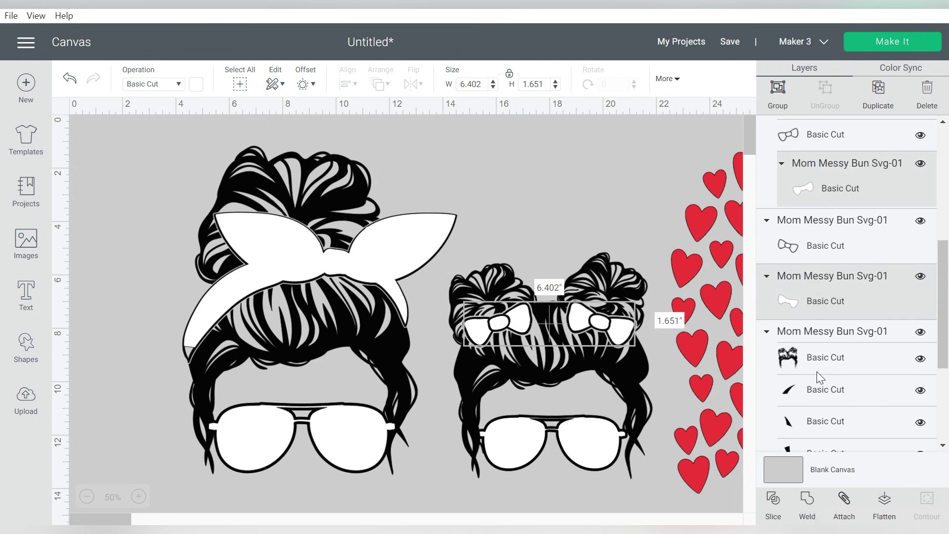
pyautogui.keyDown('shift'); pyautogui.click(817, 372); pyautogui.keyUp('shift')
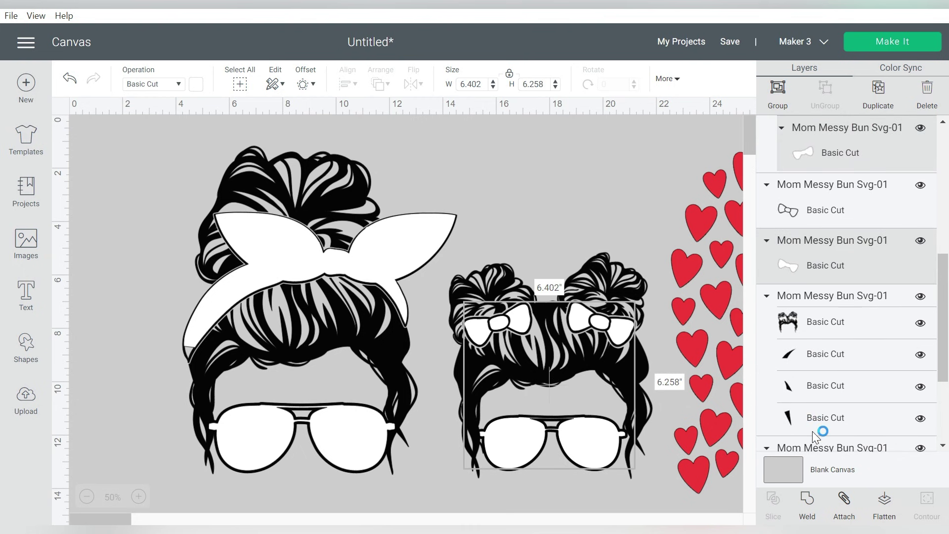
pyautogui.click(807, 501)
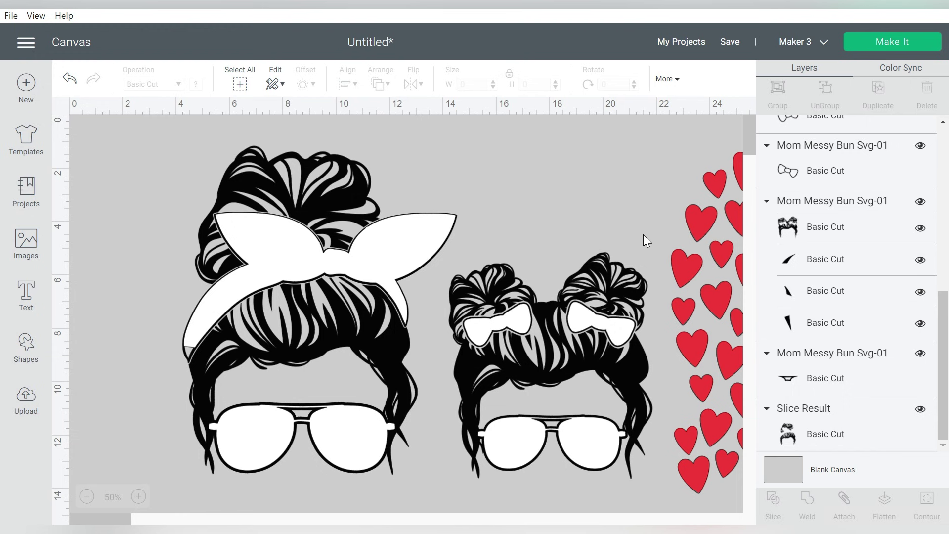
pyautogui.click(581, 318)
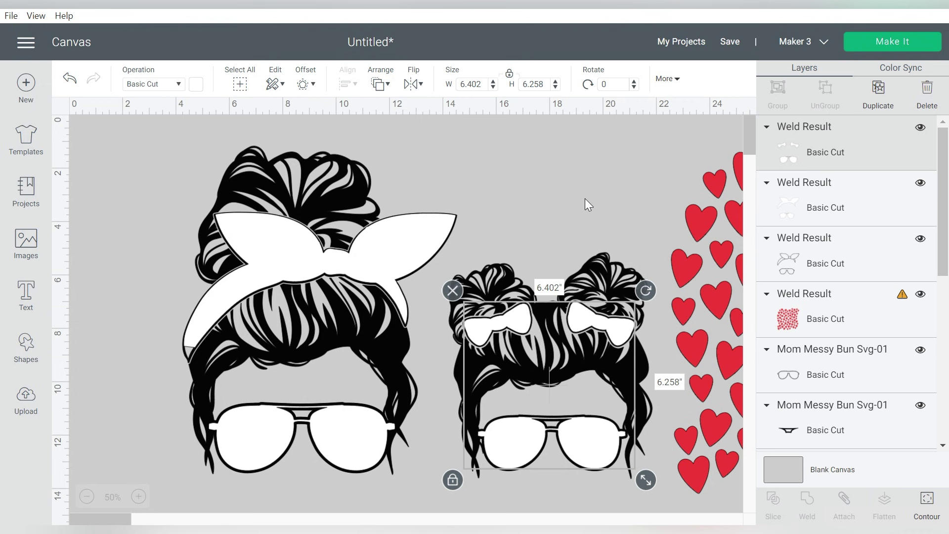
pyautogui.click(500, 201)
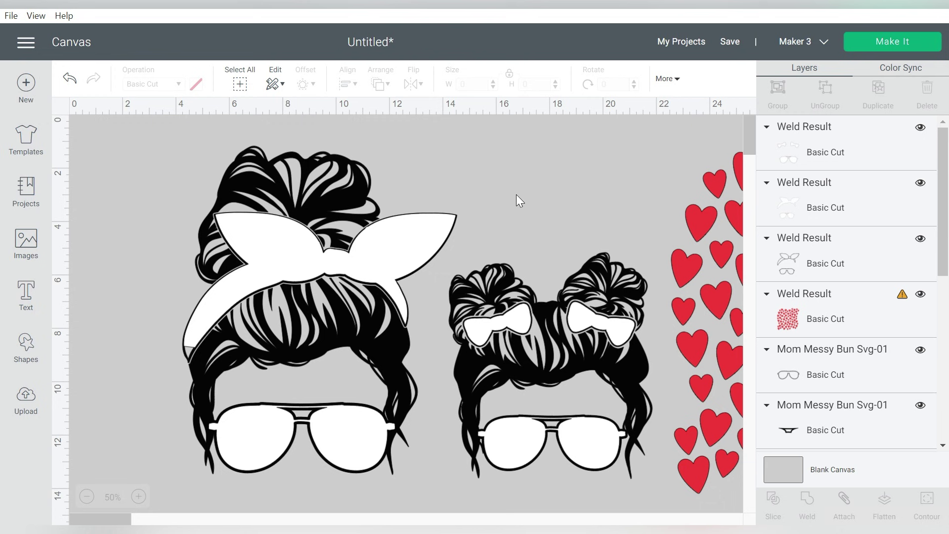
pyautogui.click(524, 321)
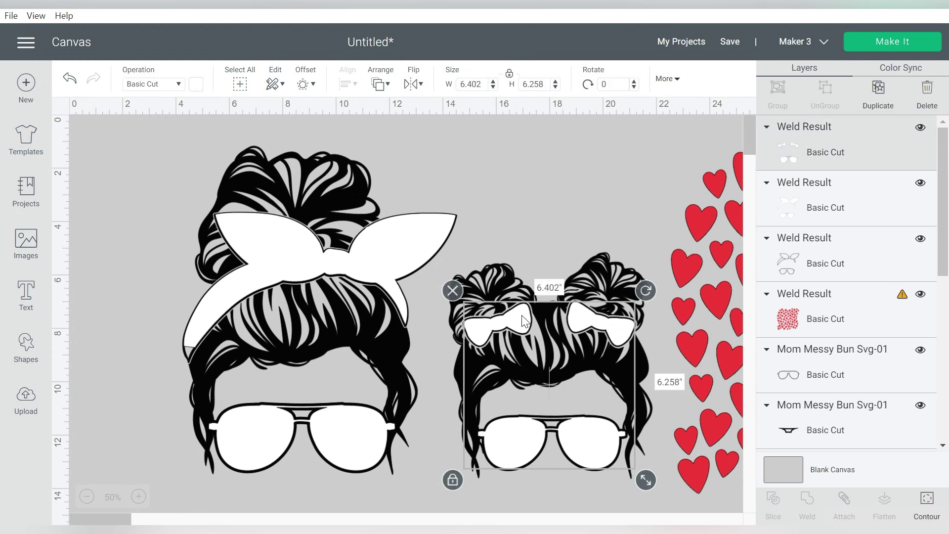
# - Duplicate both welded accessory shapes and move the headband-and-glasses copy over the hearts
pyautogui.hotkey('ctrl', 'd')
pyautogui.moveTo(525, 321)
pyautogui.mouseDown()
pyautogui.moveTo(593, 295)
pyautogui.moveTo(525, 310)
pyautogui.mouseUp()
pyautogui.click(418, 244)
pyautogui.hotkey('ctrl', 'd')
pyautogui.moveTo(417, 244)
pyautogui.mouseDown()
pyautogui.moveTo(671, 243)
pyautogui.moveTo(742, 230)
pyautogui.mouseUp()
# - Move both figures' artwork back a layer, group mom and daughter, and shift left
pyautogui.click(397, 243)
pyautogui.click(381, 83)
pyautogui.click(435, 124)
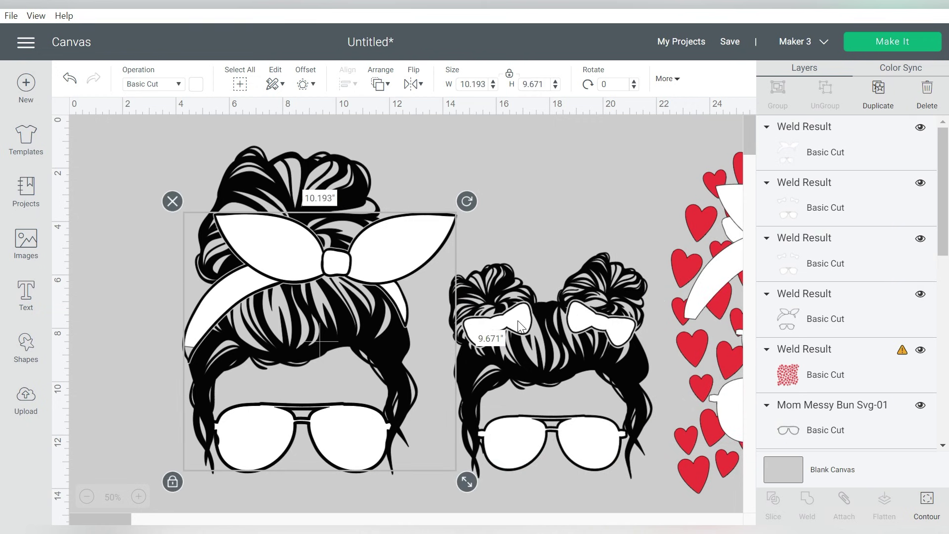
pyautogui.click(518, 320)
pyautogui.click(381, 84)
pyautogui.click(435, 123)
pyautogui.moveTo(563, 184); pyautogui.dragTo(285, 474)
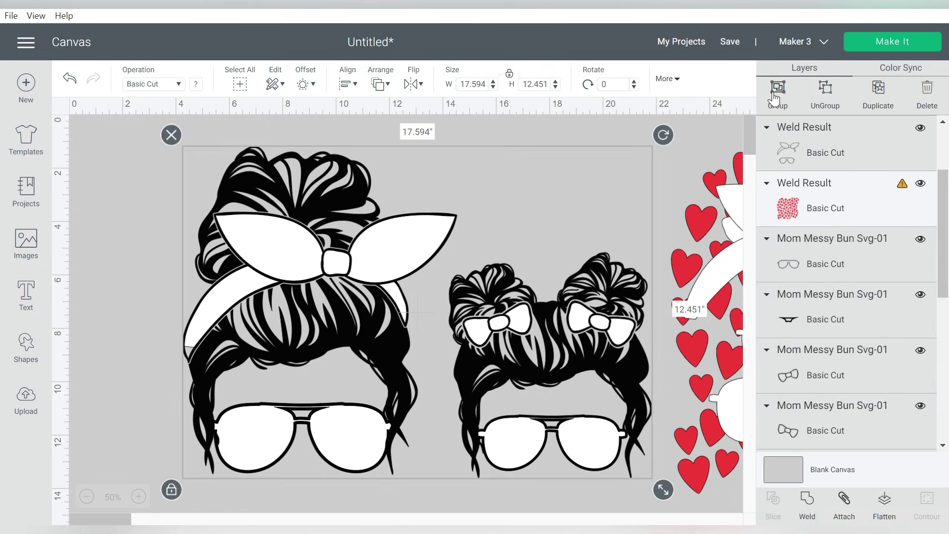
pyautogui.click(775, 97)
pyautogui.moveTo(608, 270); pyautogui.dragTo(421, 274)
pyautogui.hscroll(10, 446, 297)
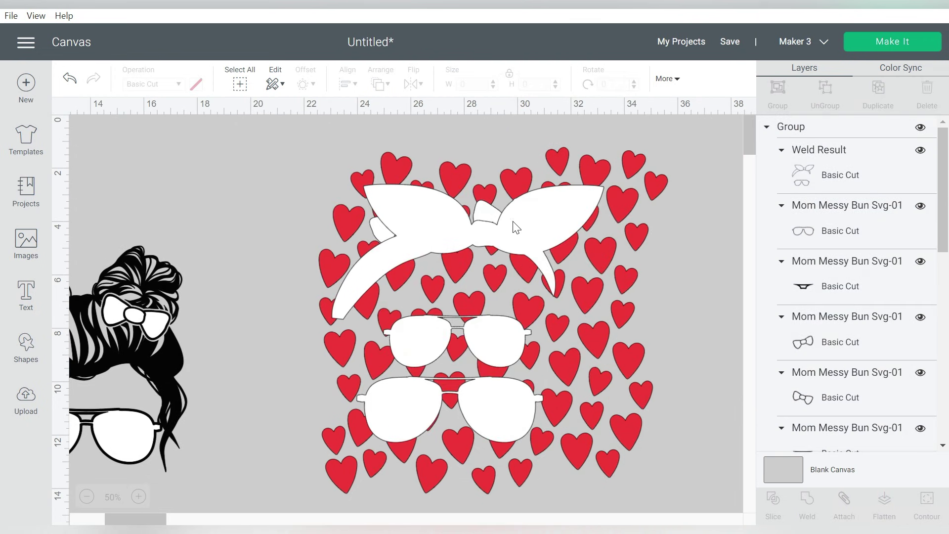
# - Set the headband and glasses over the hearts and move the girl's bows and glasses left
pyautogui.click(538, 222)
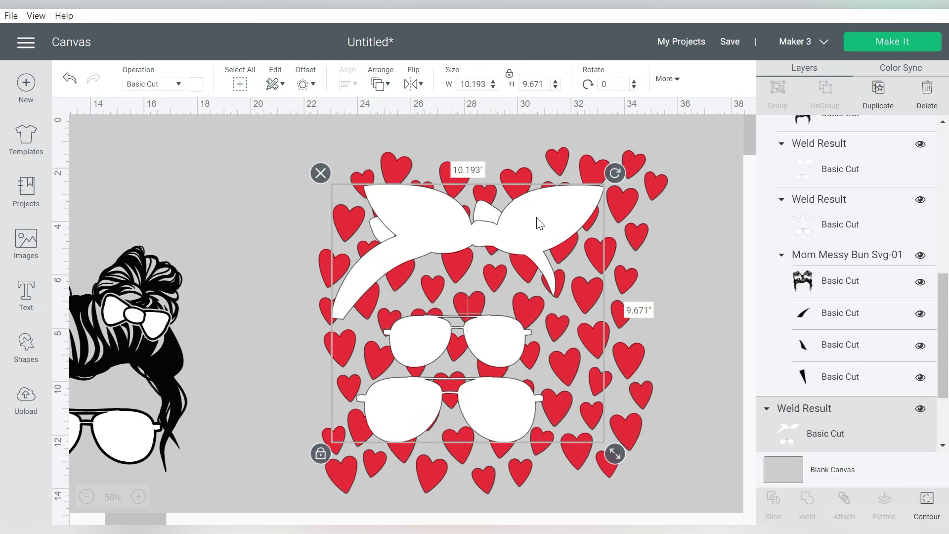
pyautogui.moveTo(540, 223)
pyautogui.mouseDown()
pyautogui.moveTo(630, 221)
pyautogui.moveTo(555, 230)
pyautogui.mouseUp()
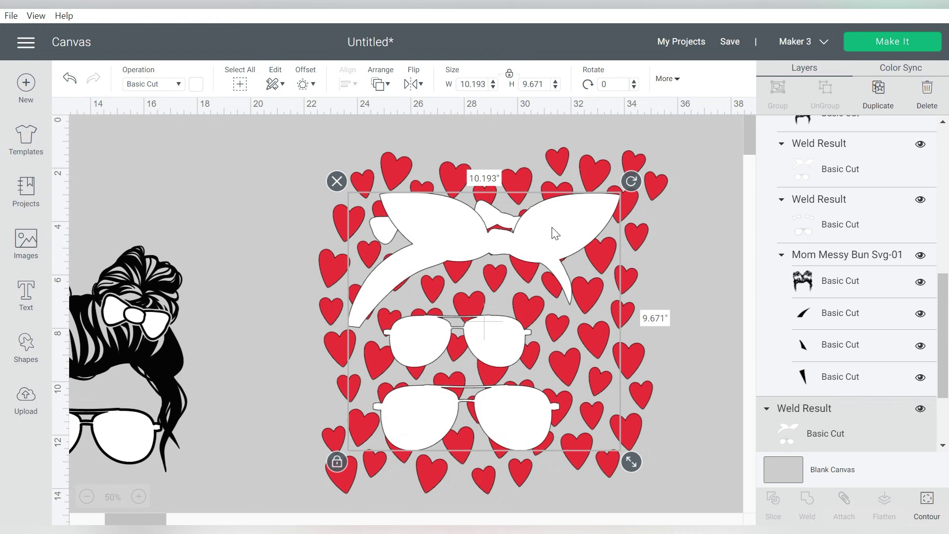
pyautogui.moveTo(409, 230); pyautogui.dragTo(480, 236)
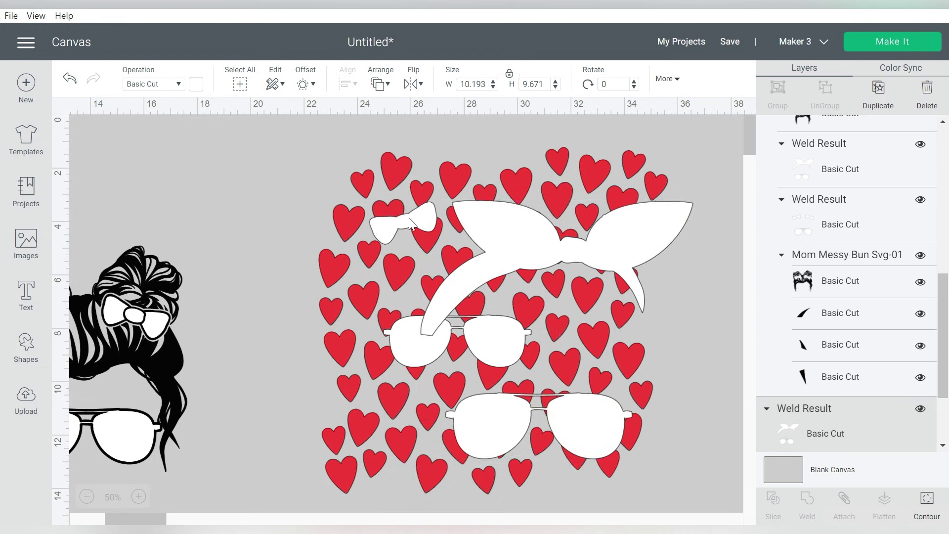
pyautogui.moveTo(391, 223); pyautogui.dragTo(132, 203)
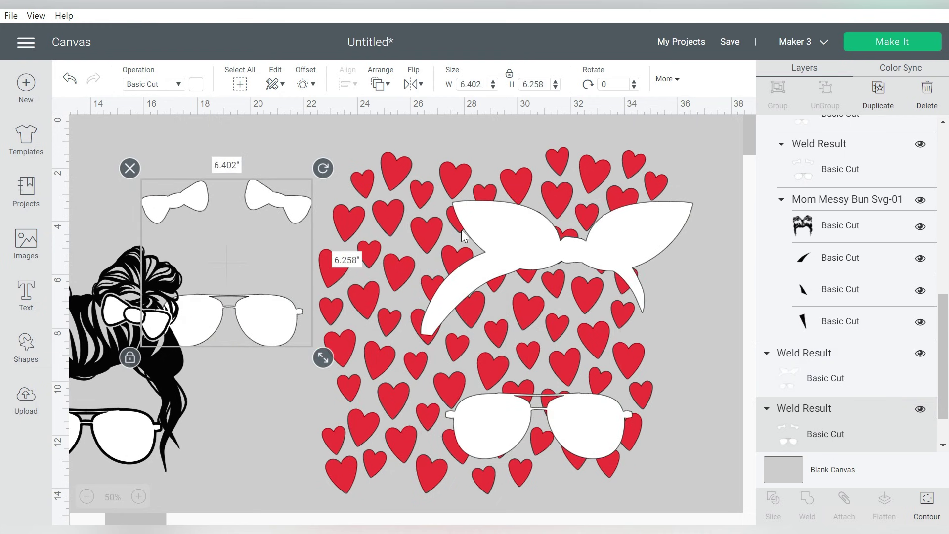
pyautogui.moveTo(493, 231); pyautogui.dragTo(417, 227)
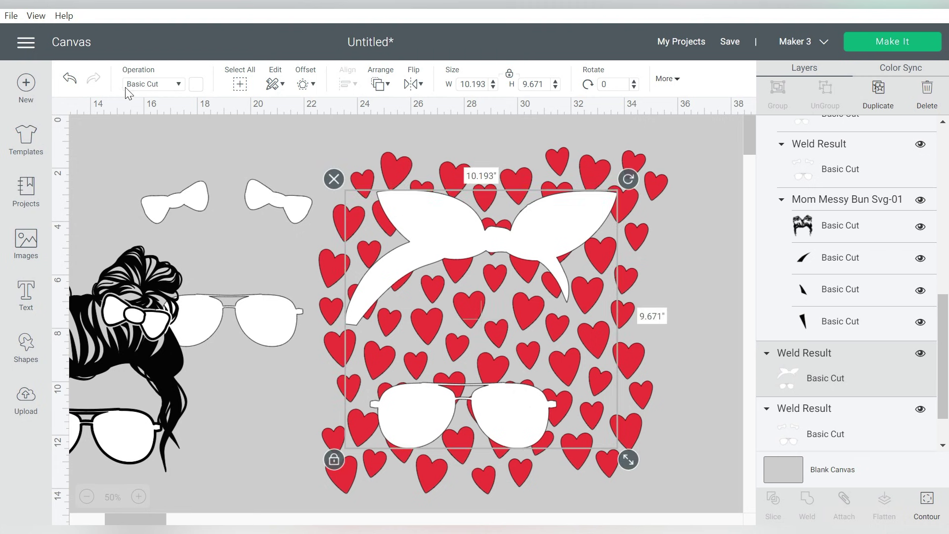
# - Change the headband and glasses to Score lines and start shrinking the hearts pattern
pyautogui.click(145, 87)
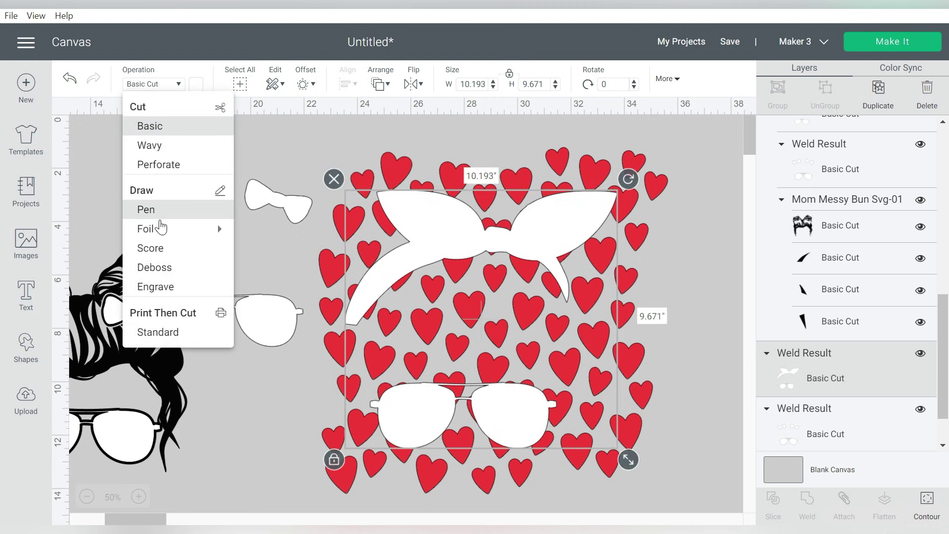
pyautogui.click(152, 242)
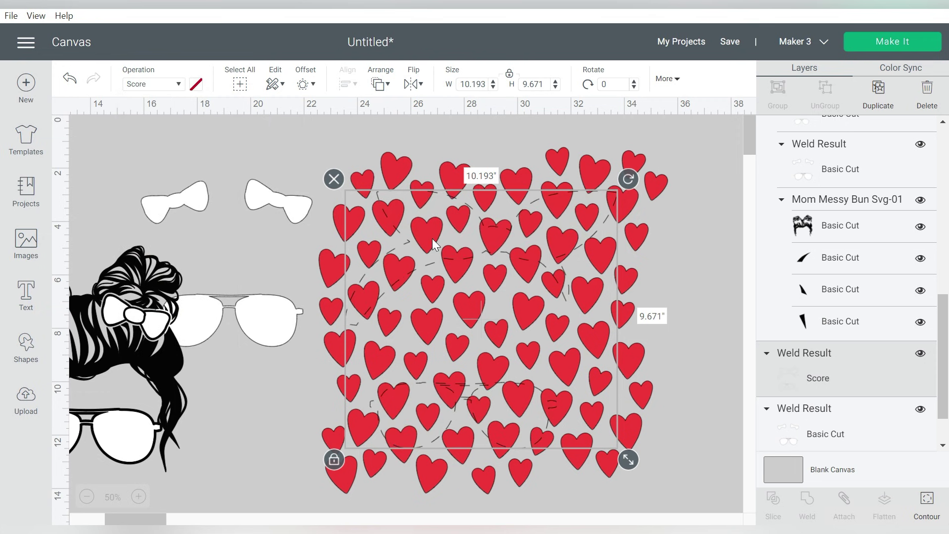
pyautogui.click(579, 172)
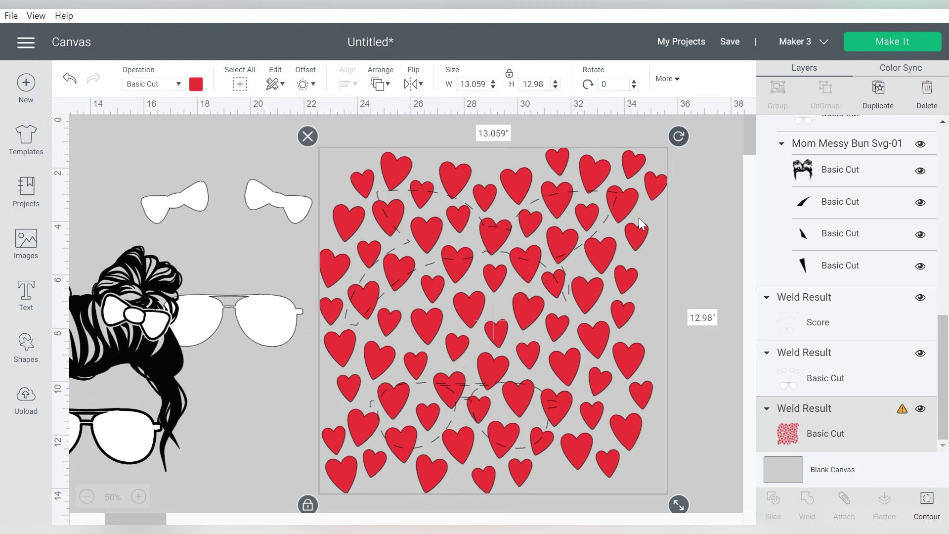
pyautogui.moveTo(671, 500); pyautogui.dragTo(629, 473)
# - Shrink the hearts to about 10.9 by 10.8 inches and align the score lines over them
pyautogui.click(626, 472)
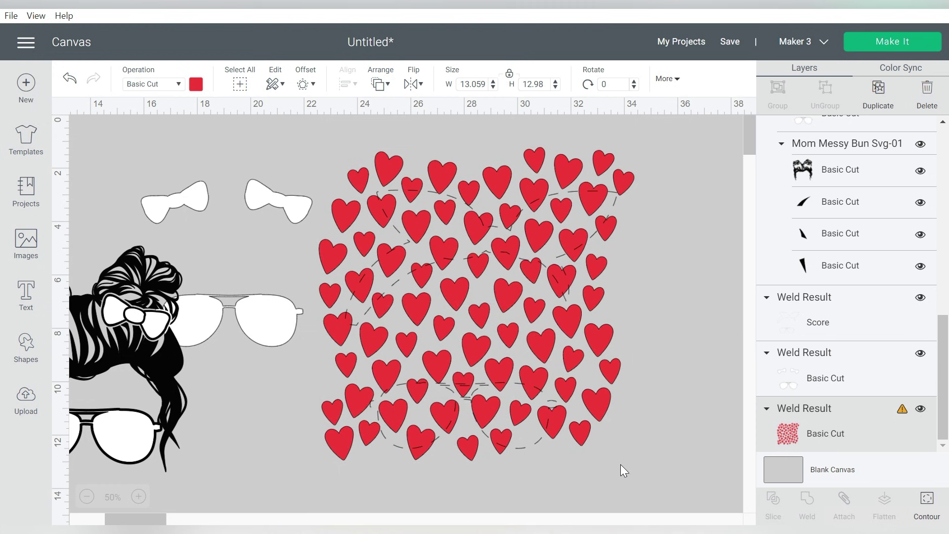
pyautogui.click(595, 394)
pyautogui.click(486, 455)
pyautogui.moveTo(635, 466); pyautogui.dragTo(566, 448)
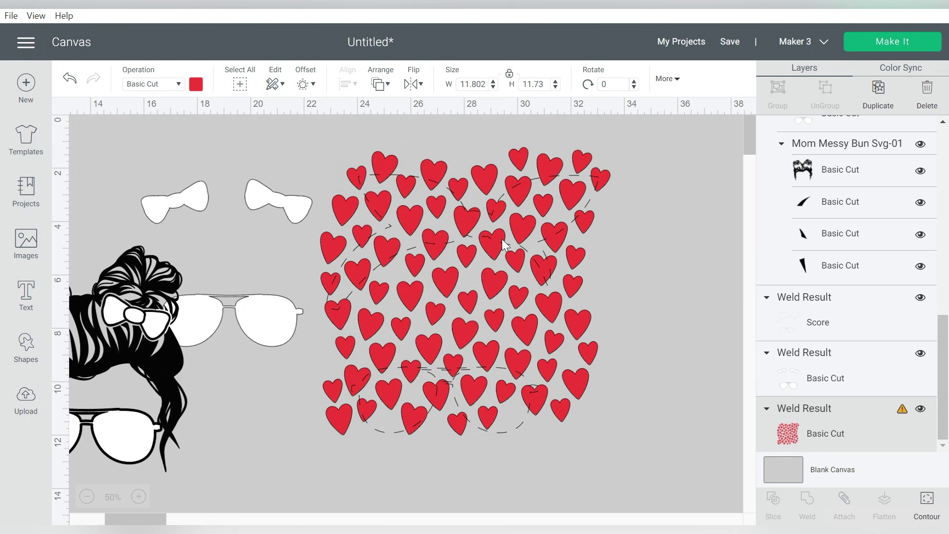
pyautogui.click(561, 260)
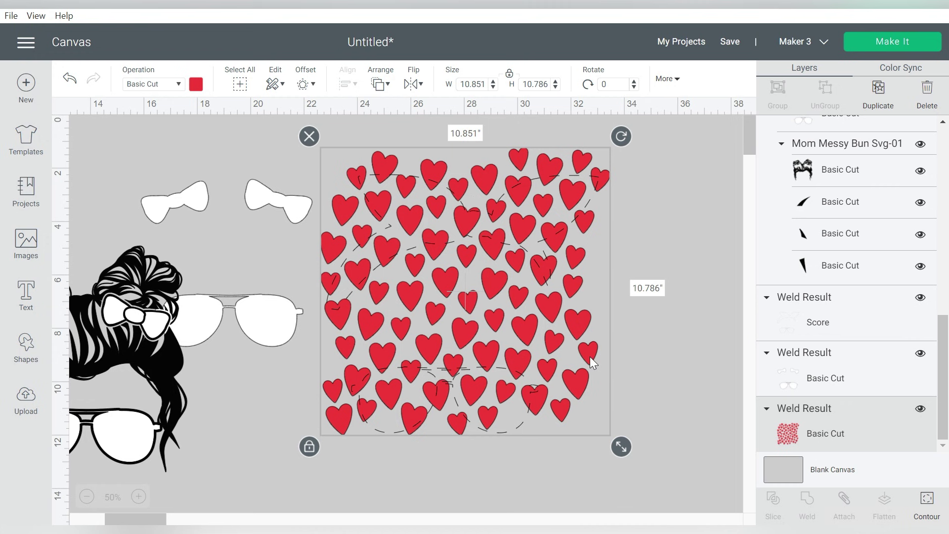
pyautogui.moveTo(590, 357); pyautogui.dragTo(589, 354)
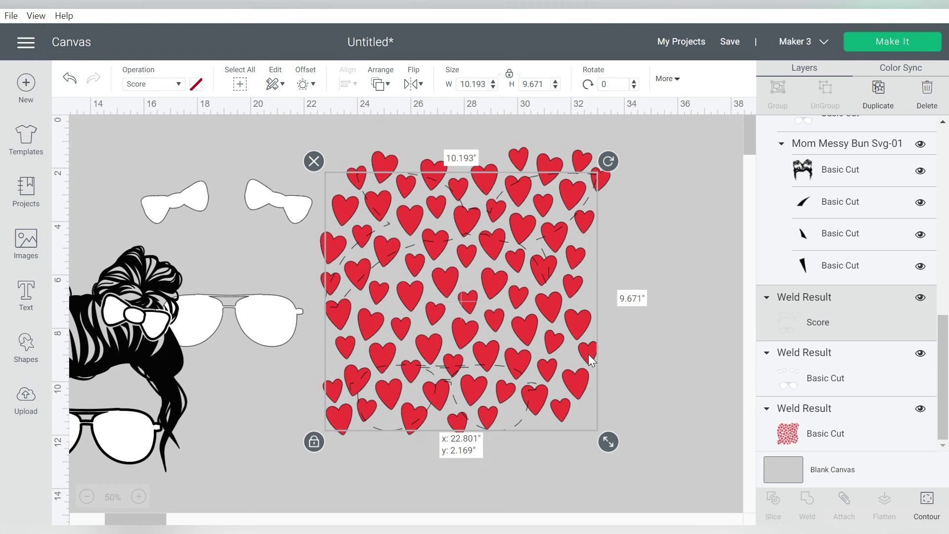
pyautogui.moveTo(590, 353); pyautogui.dragTo(588, 355)
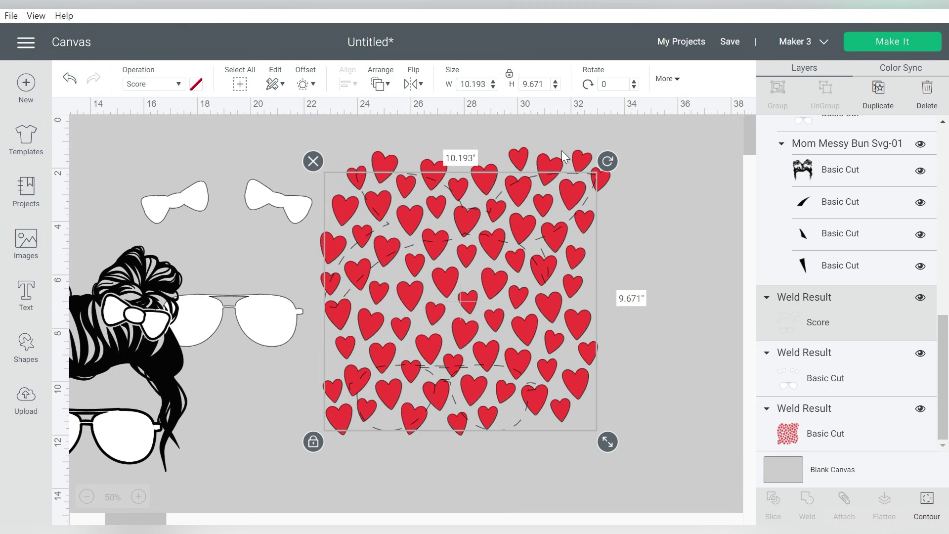
# - Copy and paste the hearts pattern, moving the spare copy to the right
pyautogui.click(820, 426)
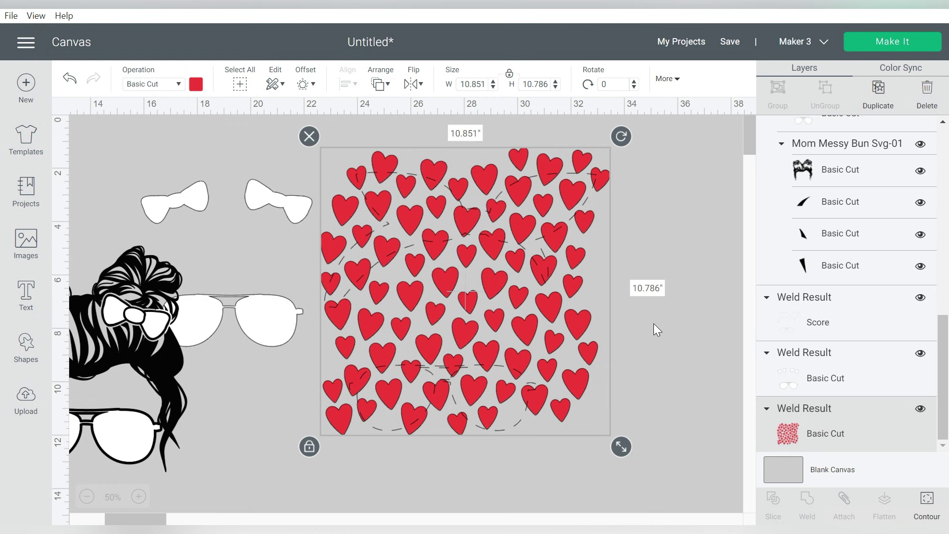
pyautogui.hotkey('ctrl', 'c')
pyautogui.hotkey('ctrl', 'v')
pyautogui.click(664, 203)
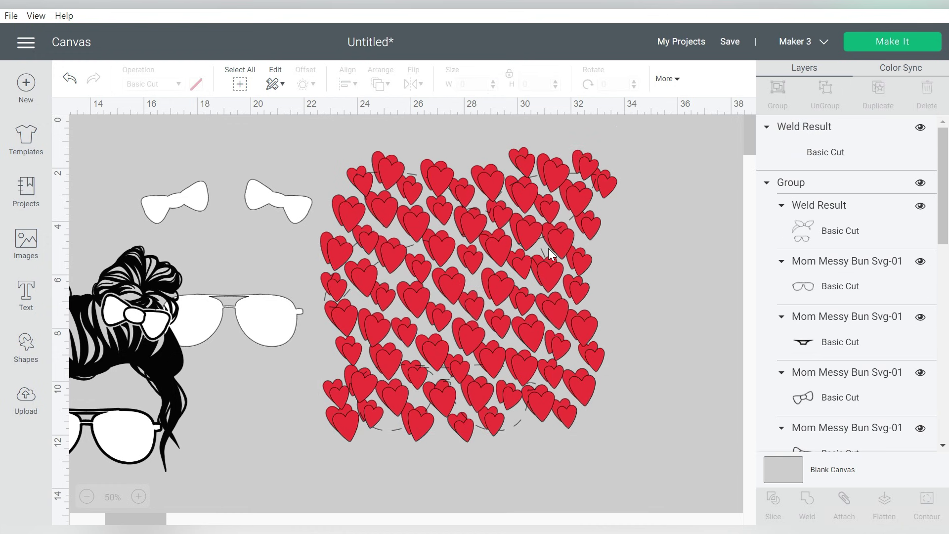
pyautogui.moveTo(548, 248); pyautogui.dragTo(719, 242)
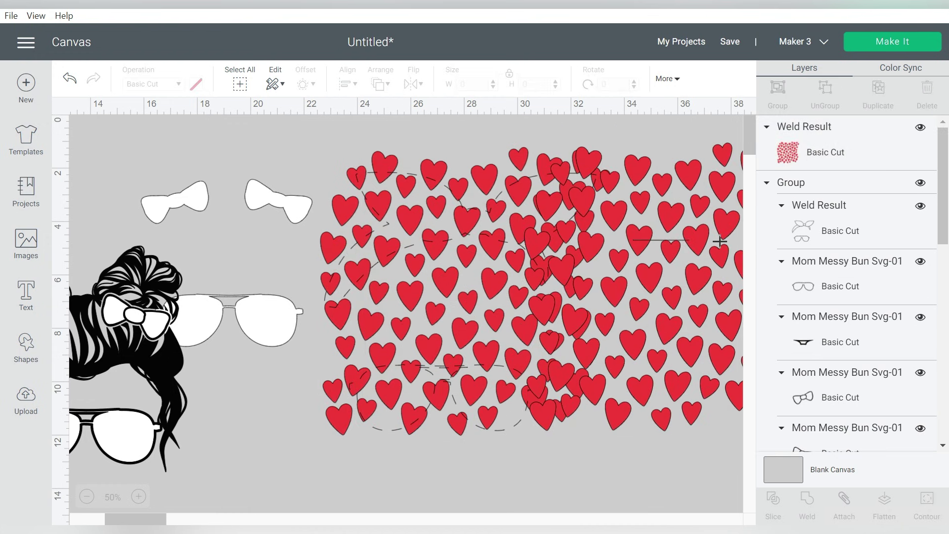
pyautogui.moveTo(654, 245); pyautogui.dragTo(742, 256)
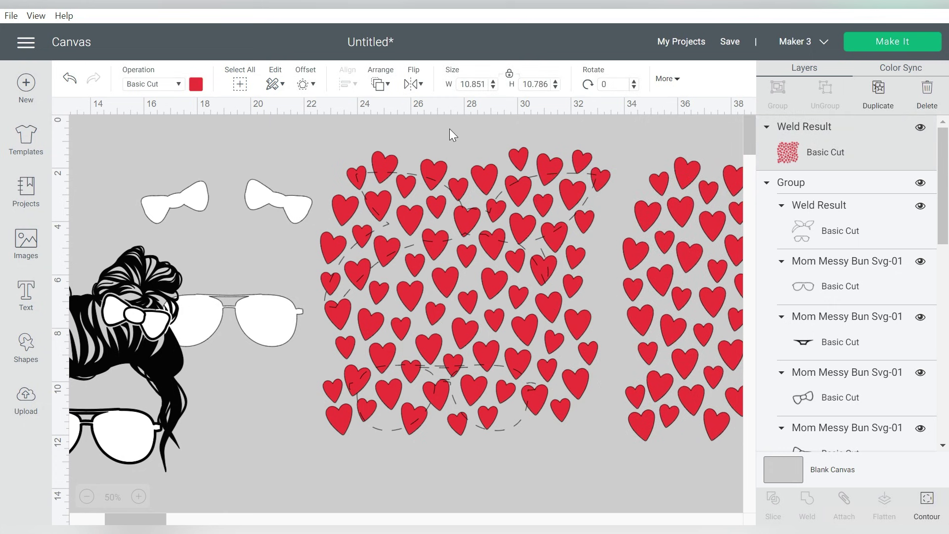
pyautogui.moveTo(640, 237); pyautogui.dragTo(321, 442)
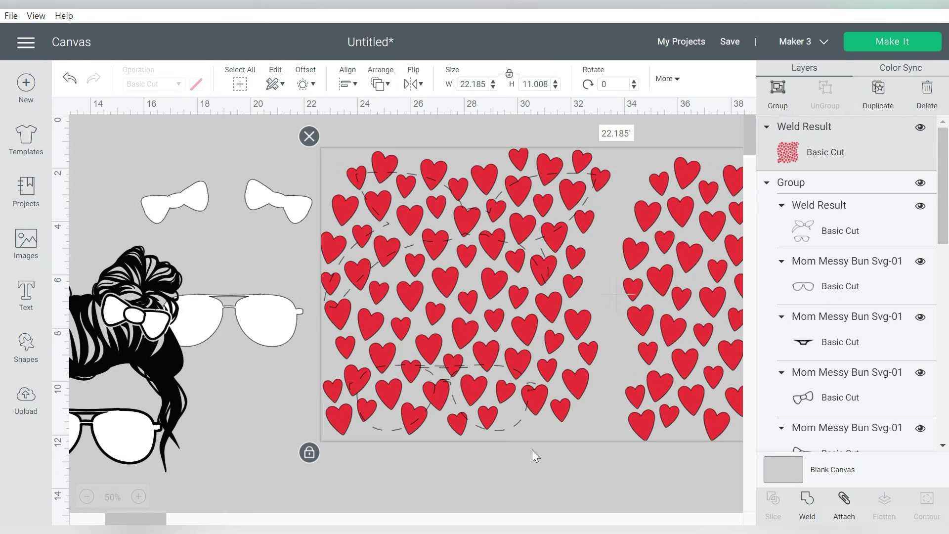
# - Slice the hearts with the headband-and-glasses shape, delete leftovers, and move the patterned piece over the mom
pyautogui.click(507, 379)
pyautogui.click(560, 306)
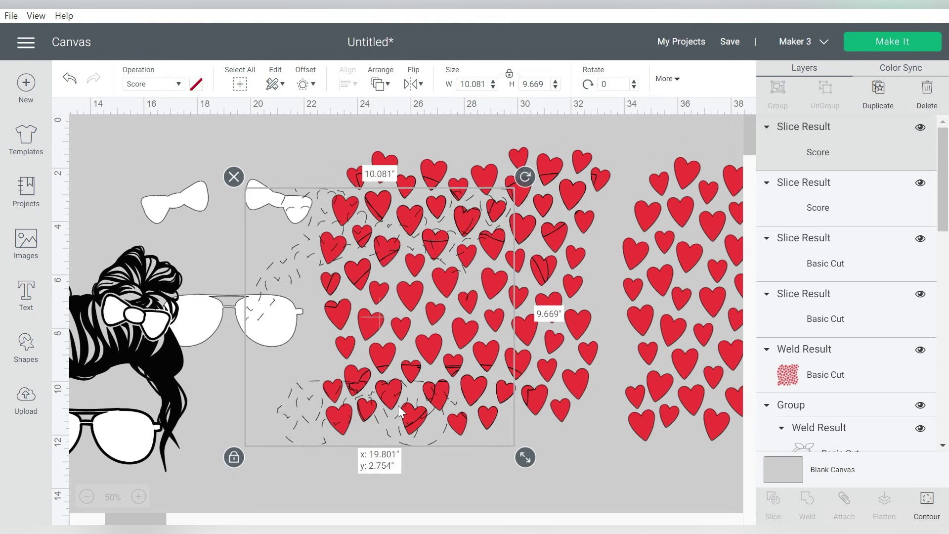
pyautogui.moveTo(469, 391); pyautogui.dragTo(409, 415)
pyautogui.press('Delete')
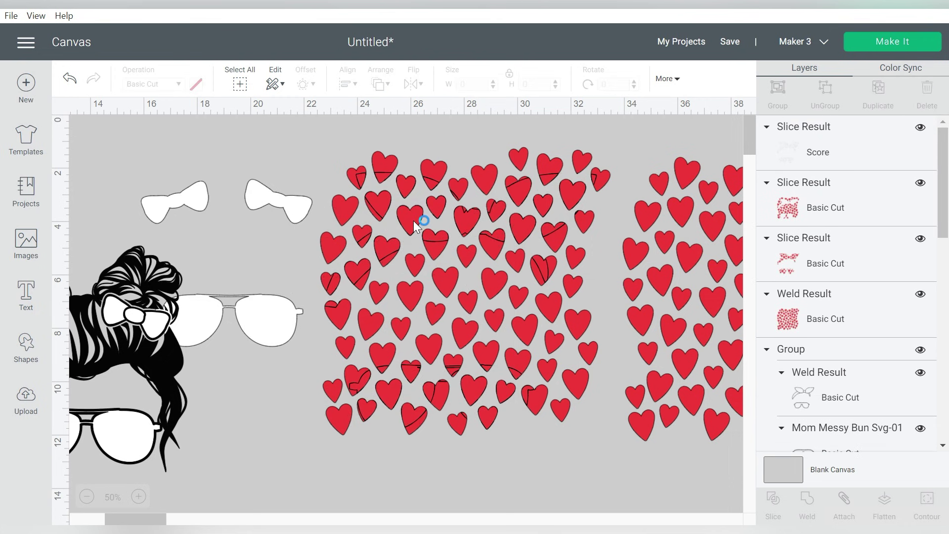
pyautogui.moveTo(393, 256); pyautogui.dragTo(329, 261)
pyautogui.press('Delete')
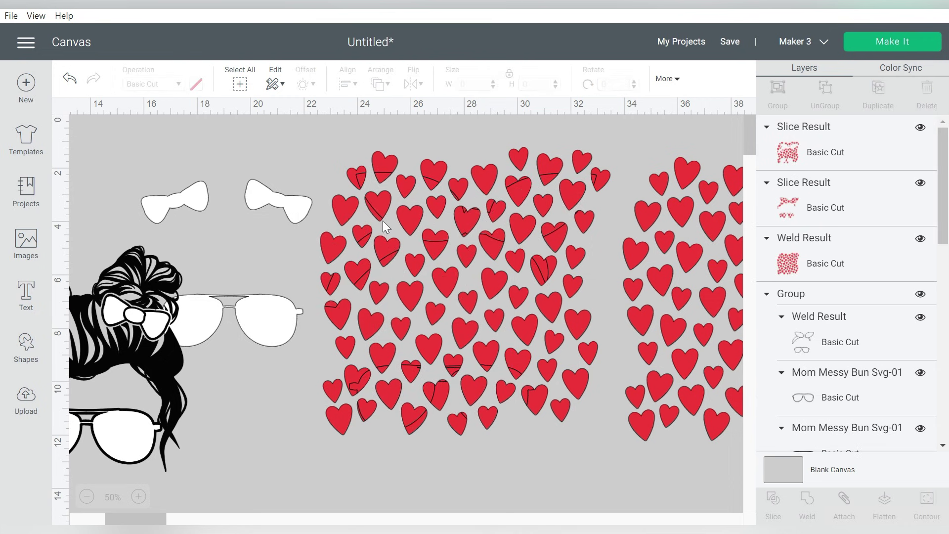
pyautogui.moveTo(436, 207); pyautogui.dragTo(327, 237)
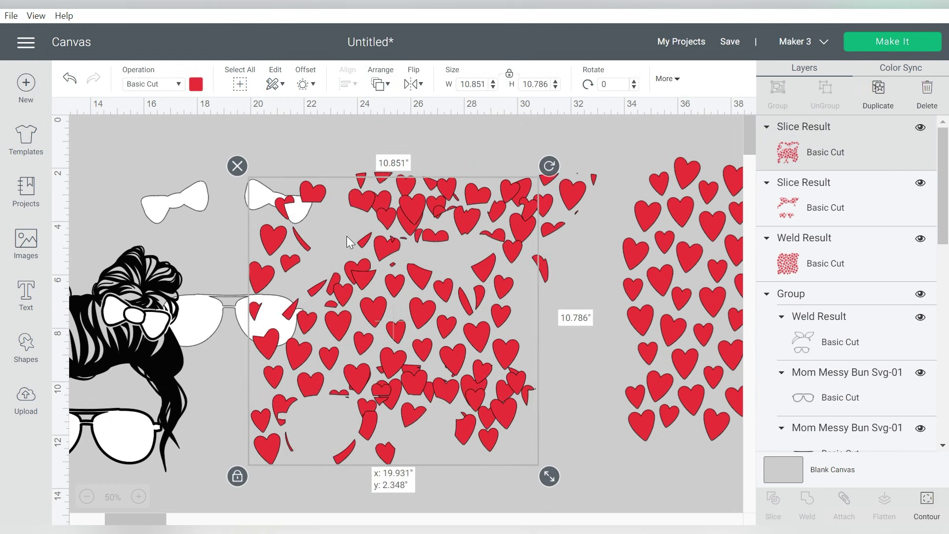
pyautogui.press('Delete')
pyautogui.moveTo(469, 223); pyautogui.dragTo(86, 208)
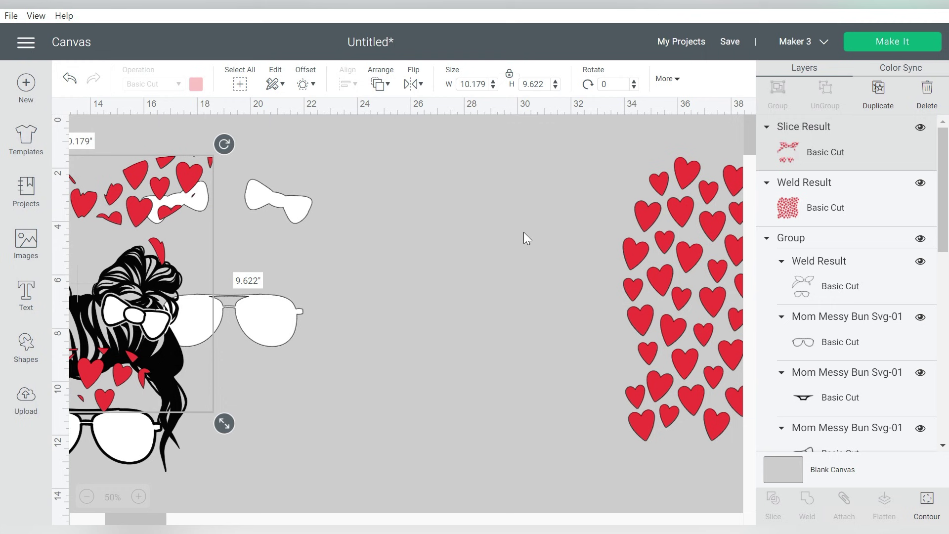
# - Move the daughter's bows-and-glasses shape toward the centre, with the spare hearts pattern nearby
pyautogui.moveTo(262, 198); pyautogui.dragTo(534, 234)
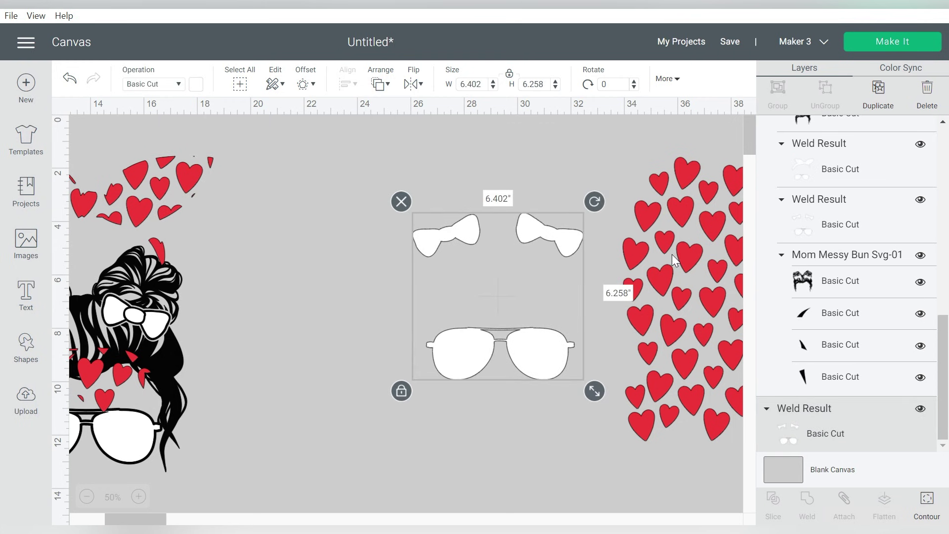
pyautogui.moveTo(671, 246); pyautogui.dragTo(413, 247)
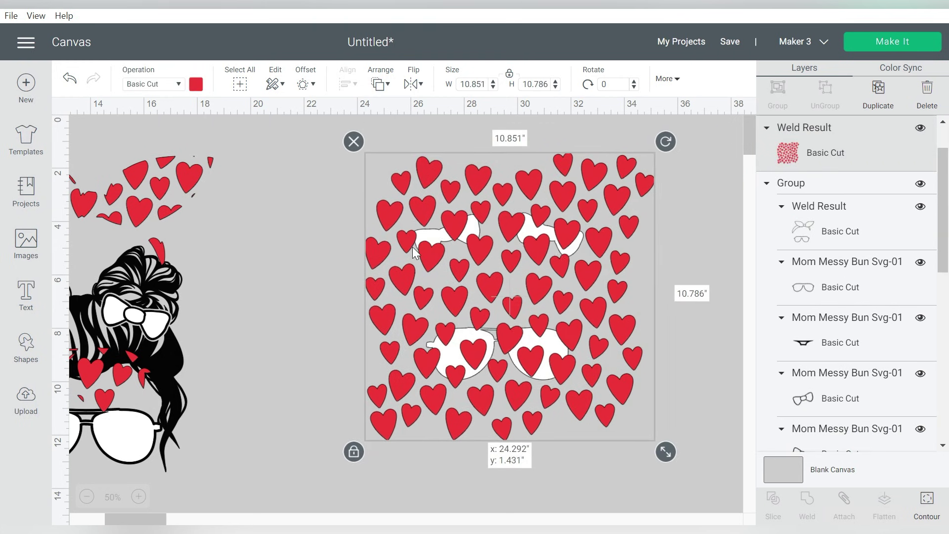
pyautogui.click(413, 246)
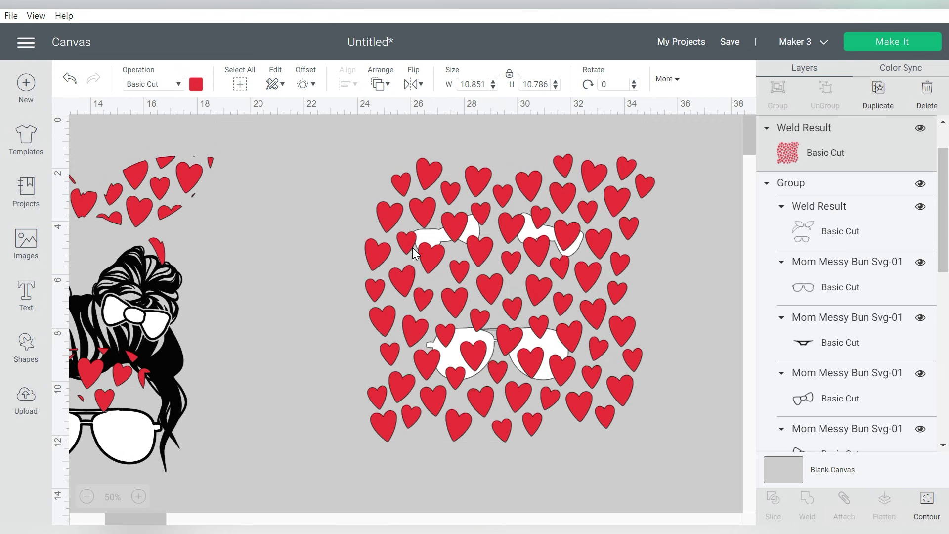
pyautogui.click(552, 254)
pyautogui.moveTo(548, 256); pyautogui.dragTo(663, 261)
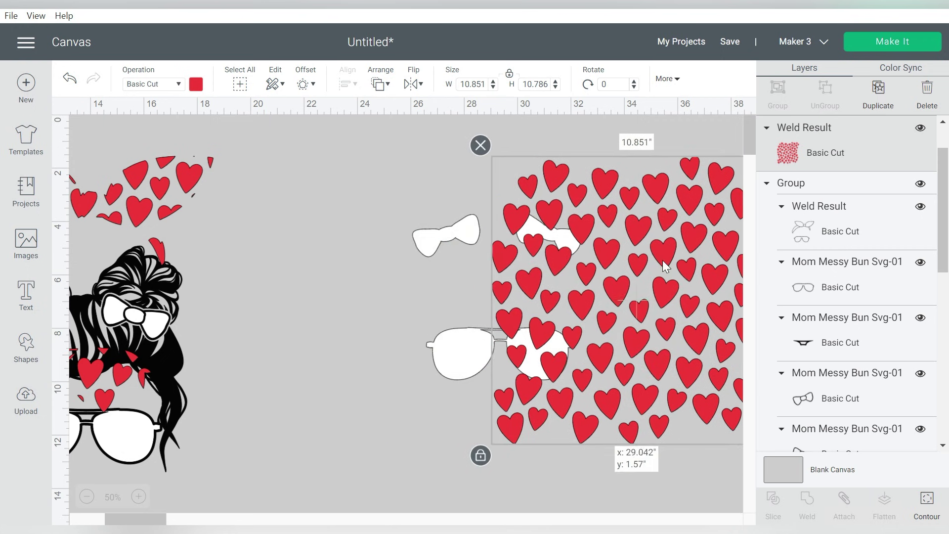
pyautogui.click(449, 240)
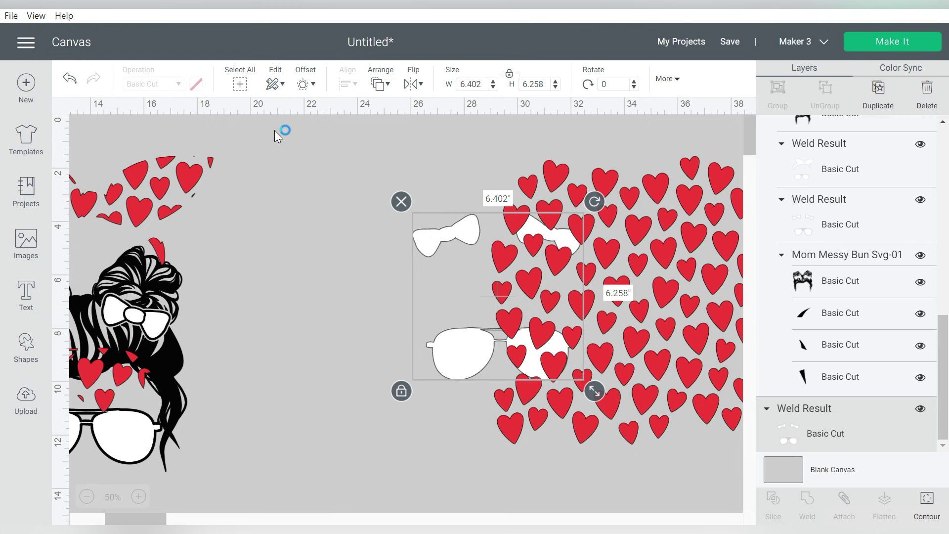
pyautogui.moveTo(452, 237); pyautogui.dragTo(398, 241)
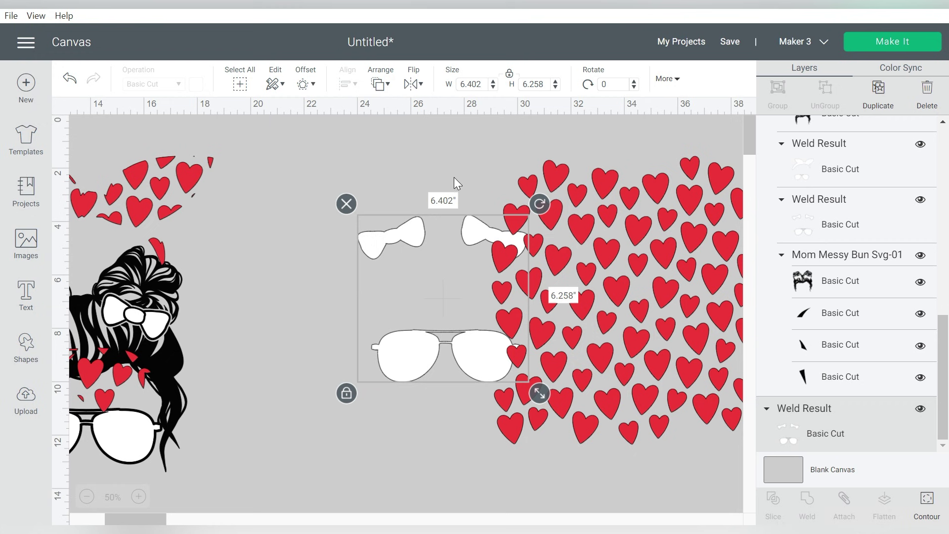
# - Shrink the hearts over the bows and glasses, slice them, and delete the plain leftovers
pyautogui.moveTo(685, 270); pyautogui.dragTo(501, 274)
pyautogui.moveTo(634, 455); pyautogui.dragTo(570, 396)
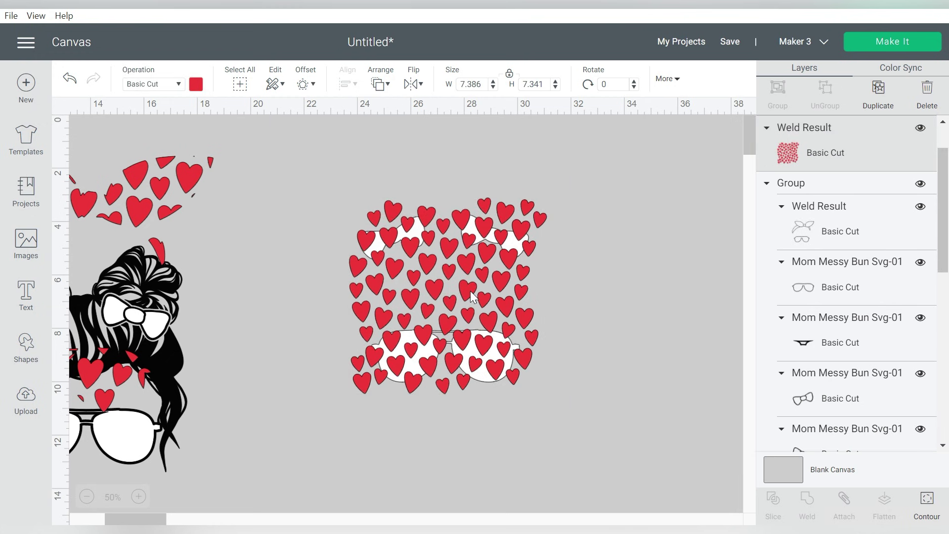
pyautogui.click(773, 500)
pyautogui.click(584, 349)
pyautogui.press('Delete')
pyautogui.moveTo(454, 354)
pyautogui.mouseDown()
pyautogui.moveTo(624, 353)
pyautogui.moveTo(238, 371)
pyautogui.mouseUp()
pyautogui.click(490, 371)
pyautogui.press('Delete')
# - Place the heart-filled pieces on the mom's bandana and glasses and the daughter's bows and glasses
pyautogui.click(120, 517)
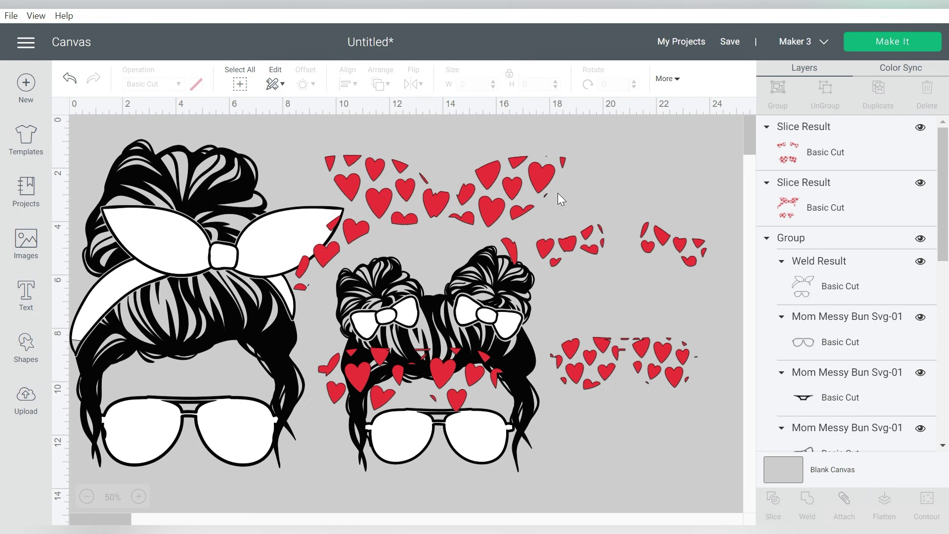
pyautogui.moveTo(492, 175); pyautogui.dragTo(272, 227)
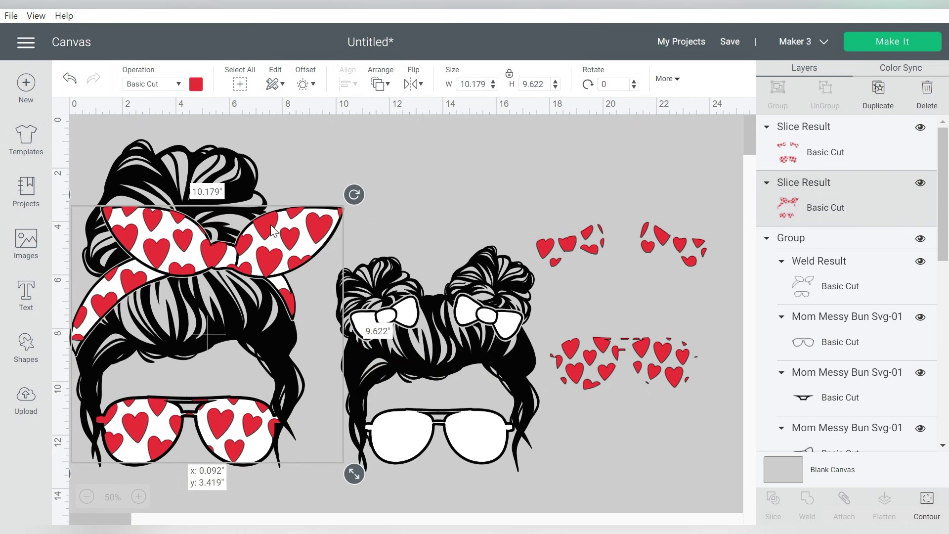
pyautogui.moveTo(271, 226); pyautogui.dragTo(271, 225)
pyautogui.moveTo(697, 245); pyautogui.dragTo(514, 321)
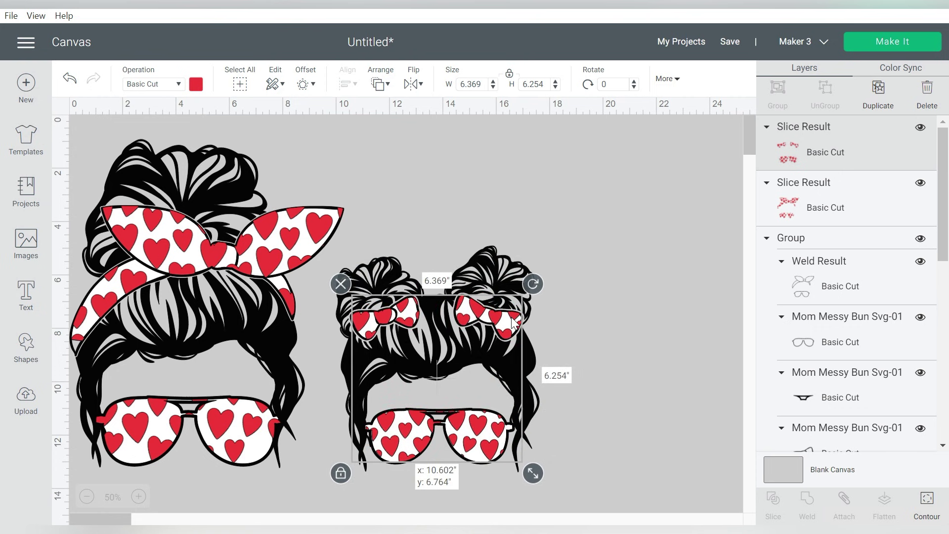
# - Select both designs and move them further left
pyautogui.click(584, 283)
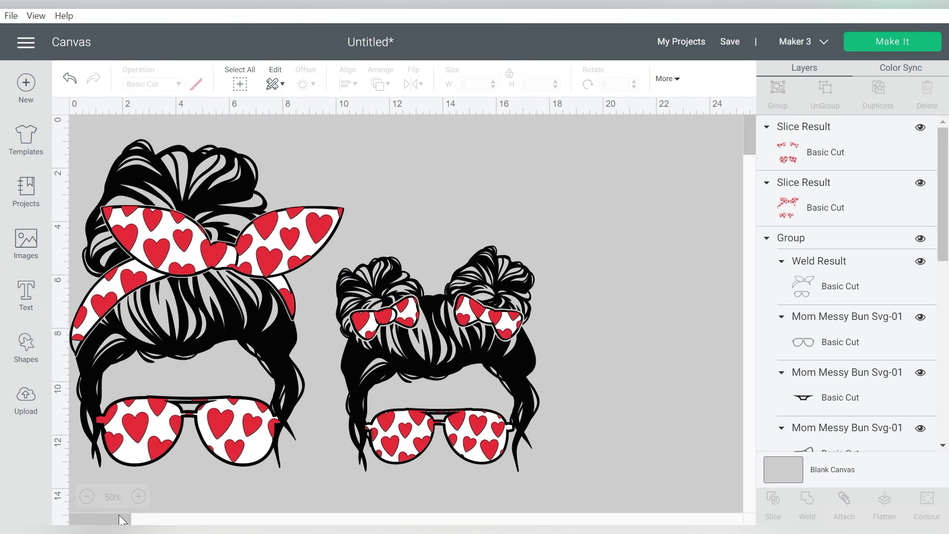
pyautogui.moveTo(567, 223)
pyautogui.mouseDown()
pyautogui.moveTo(133, 519)
pyautogui.moveTo(95, 523)
pyautogui.mouseUp()
pyautogui.hotkey('ctrl', 'a')
pyautogui.moveTo(624, 256); pyautogui.dragTo(555, 268)
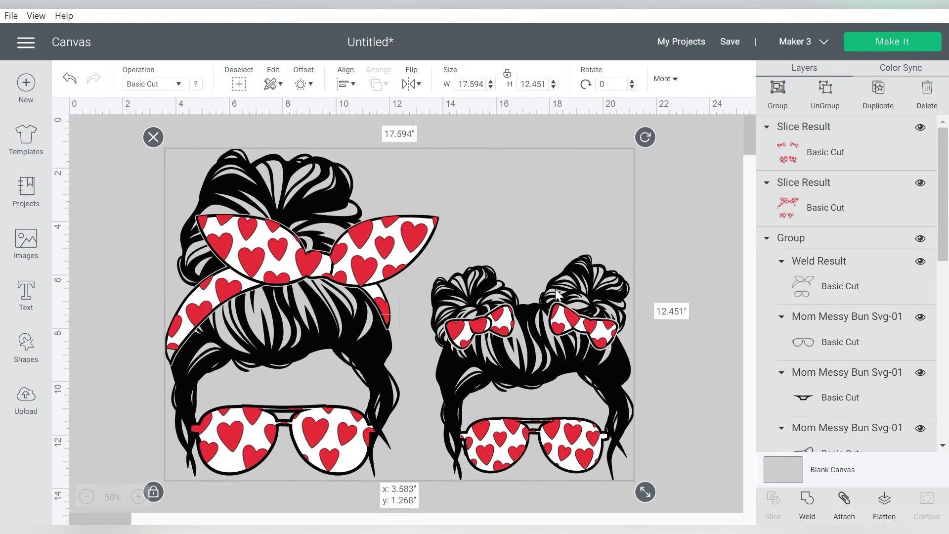
pyautogui.click(700, 178)
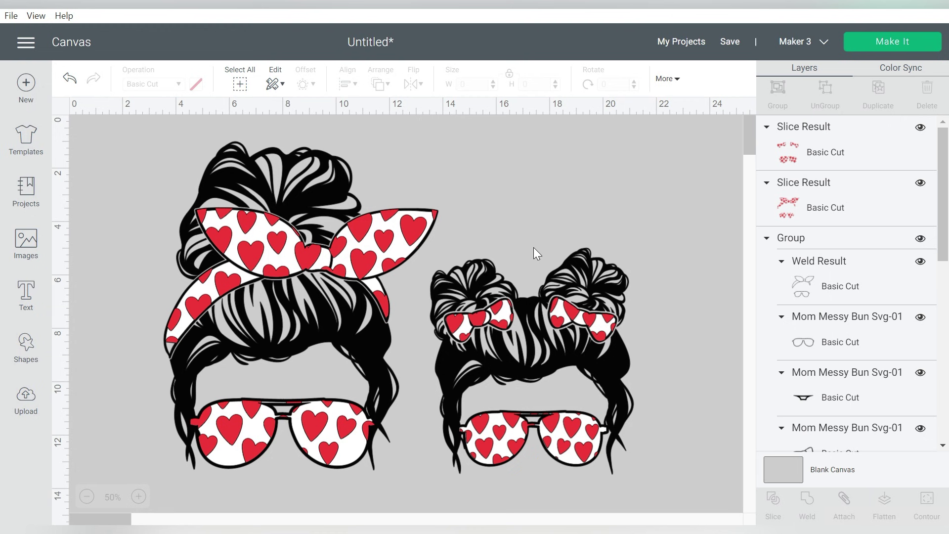
pyautogui.click(415, 228)
# - Move both heart-piece sets off to the right and ungroup the design group
pyautogui.keyDown('shift'); pyautogui.click(479, 318); pyautogui.keyUp('shift')
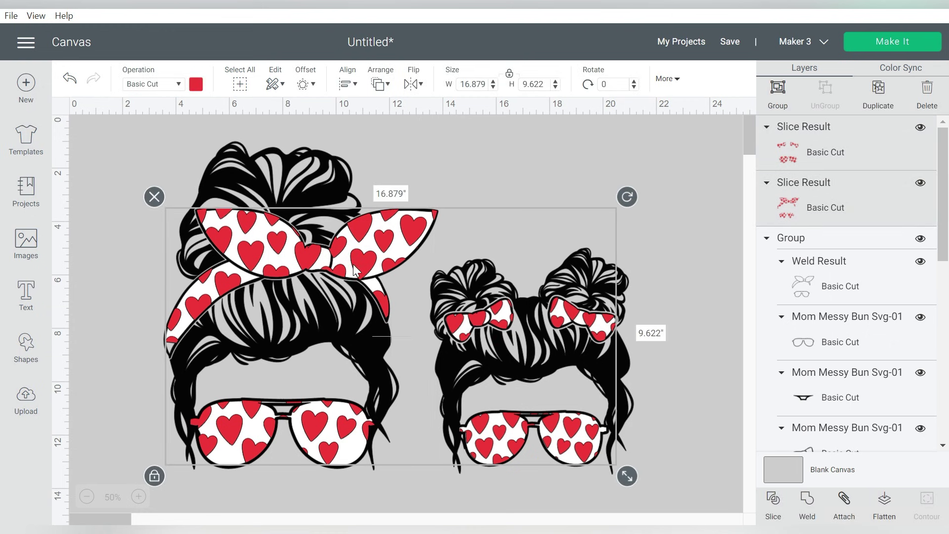
pyautogui.moveTo(353, 265); pyautogui.dragTo(781, 247)
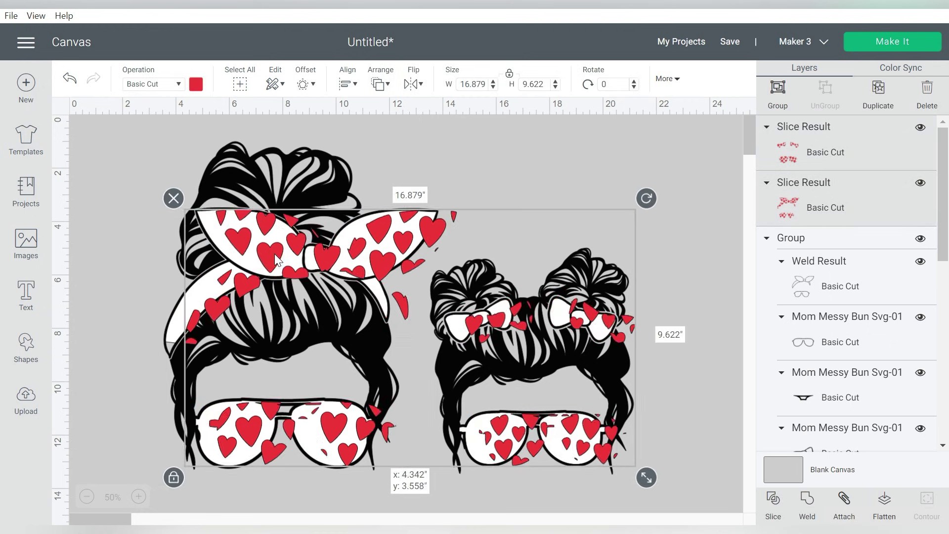
pyautogui.click(533, 203)
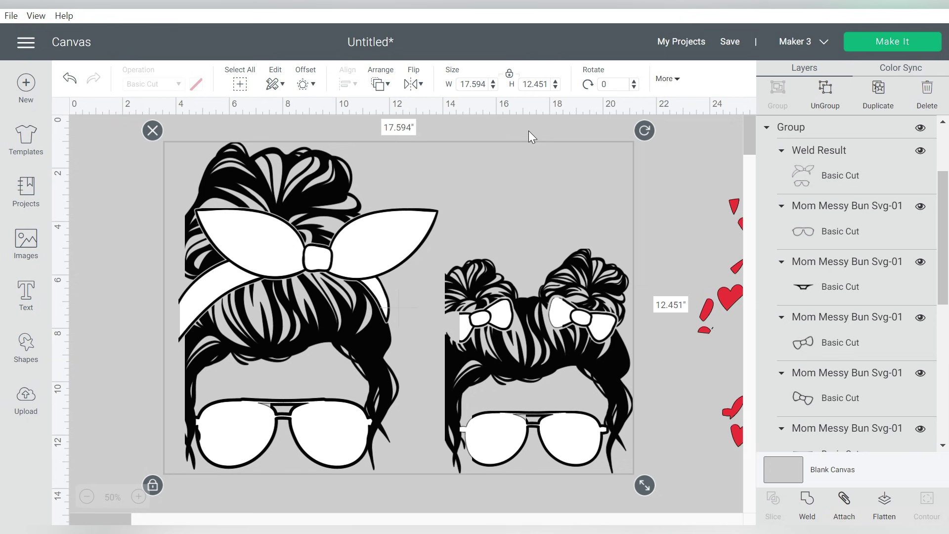
pyautogui.hotkey('ctrl', 'shift', 'g')
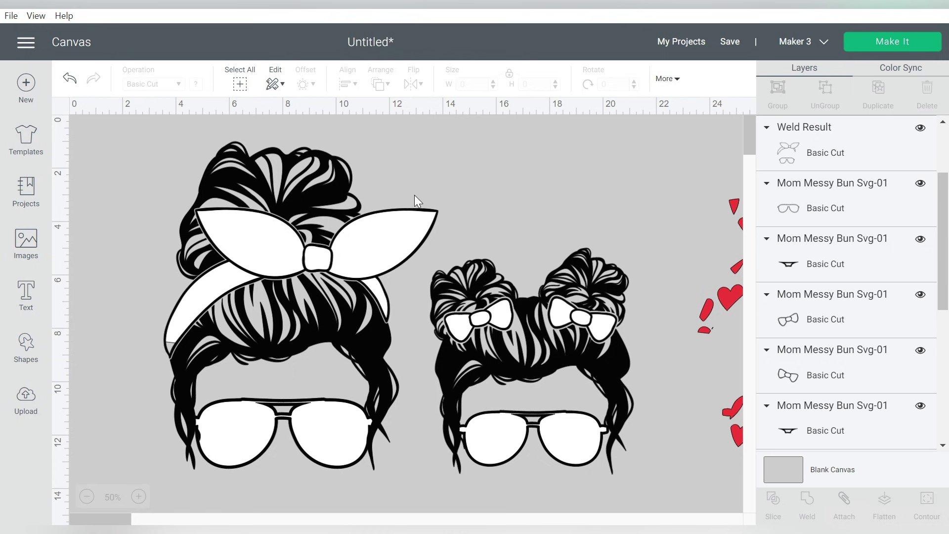
# - Select the welded bows and glasses and undo the last two changes
pyautogui.click(380, 232)
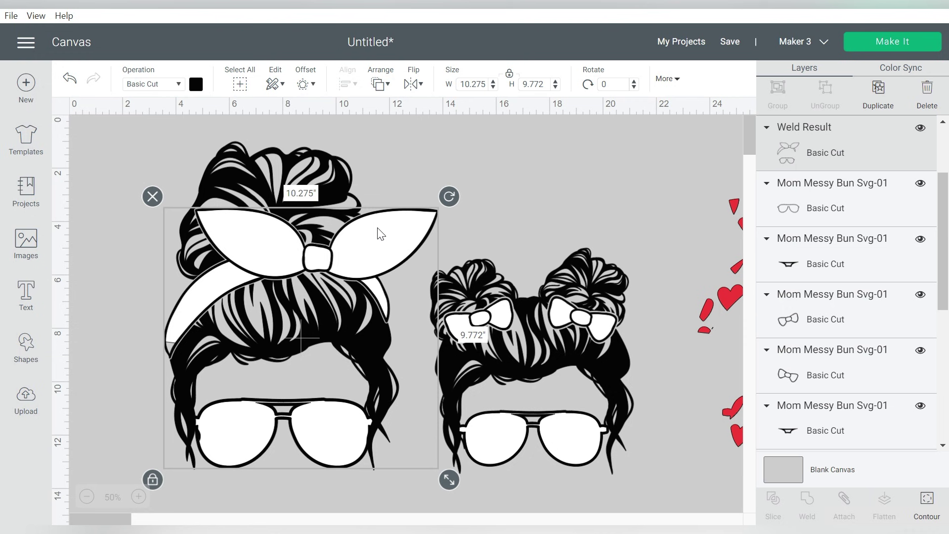
pyautogui.hotkey('ctrl', 'z')
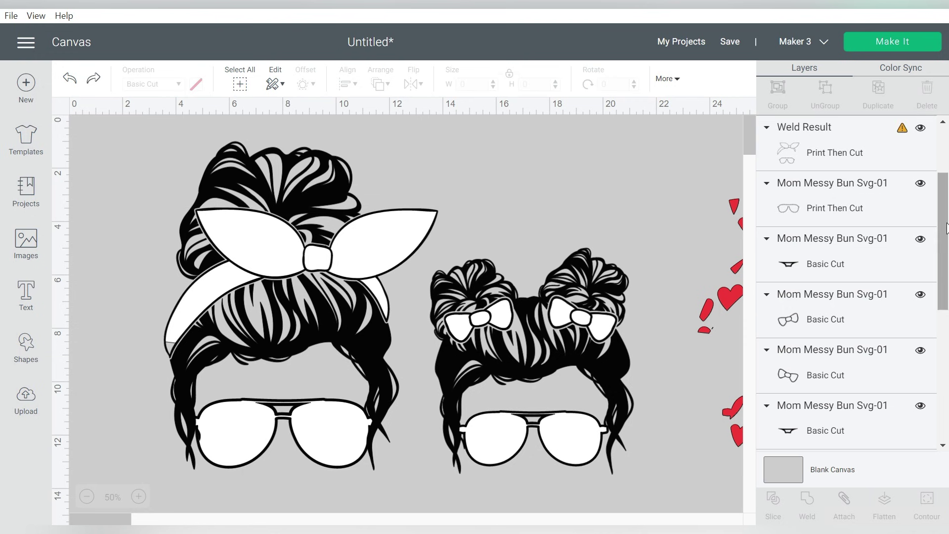
pyautogui.hotkey('ctrl', 'z')
pyautogui.hotkey('ctrl', 'z')
pyautogui.scroll(-3, 890, 260)
pyautogui.scroll(-3, 891, 297)
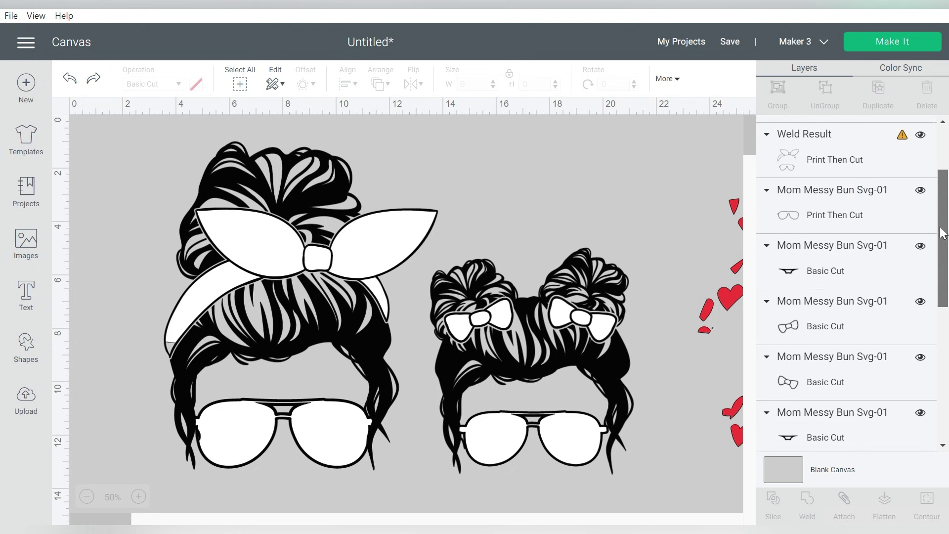
pyautogui.scroll(-3, 927, 371)
pyautogui.click(808, 232)
# - Select both Weld Result layers and set their operation to Print Then Cut Standard
pyautogui.keyDown('shift'); pyautogui.click(810, 279); pyautogui.keyUp('shift')
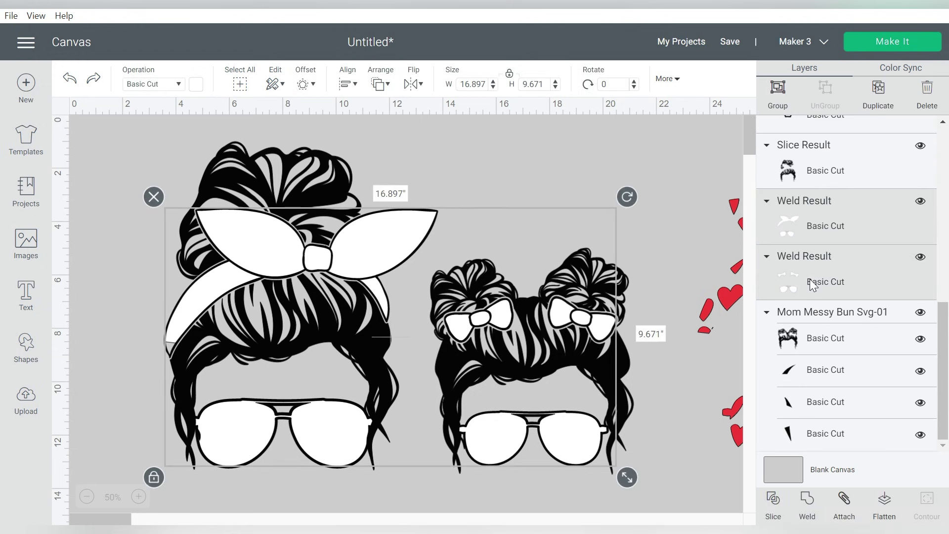
pyautogui.scroll(1, 938, 347)
pyautogui.scroll(1, 938, 341)
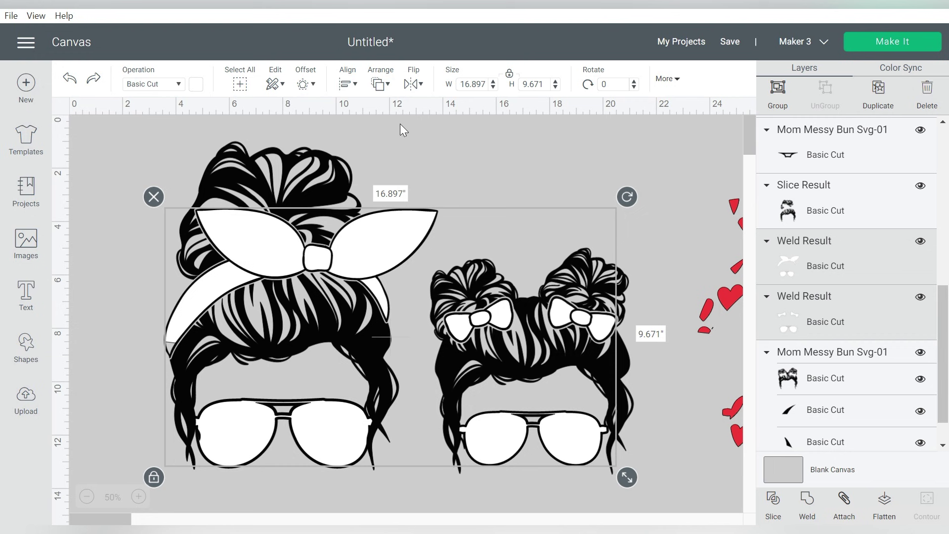
pyautogui.click(177, 86)
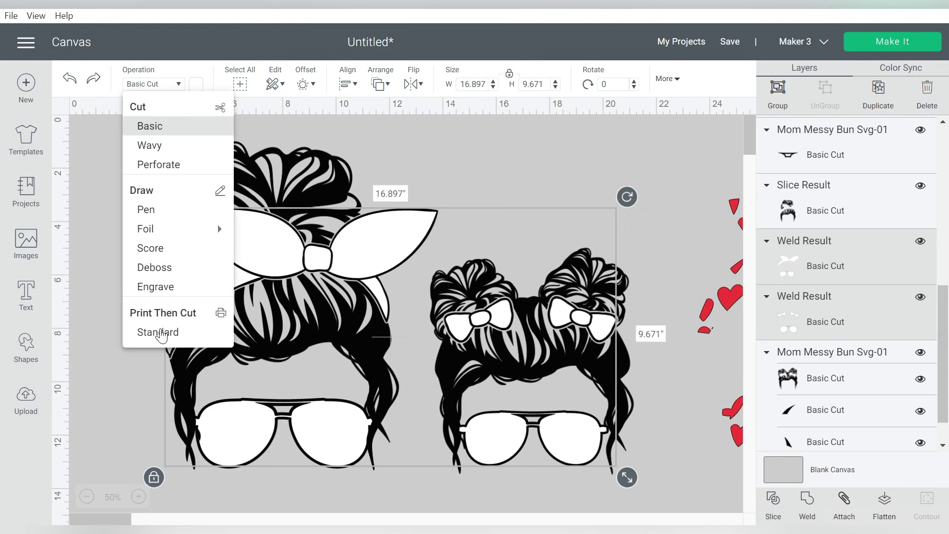
pyautogui.click(159, 338)
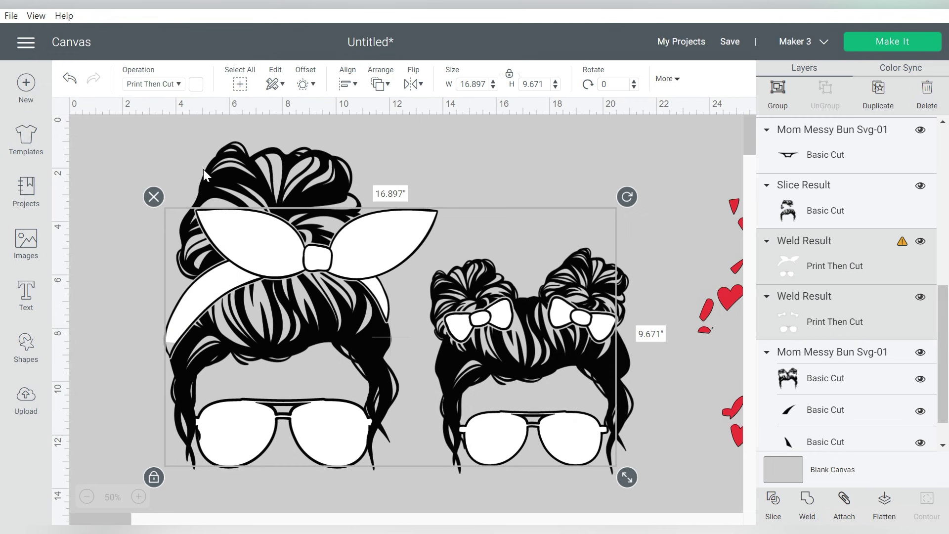
# - Fill the selected pieces with the colourful swirl pattern as their print type
pyautogui.click(196, 84)
pyautogui.click(222, 140)
pyautogui.click(233, 188)
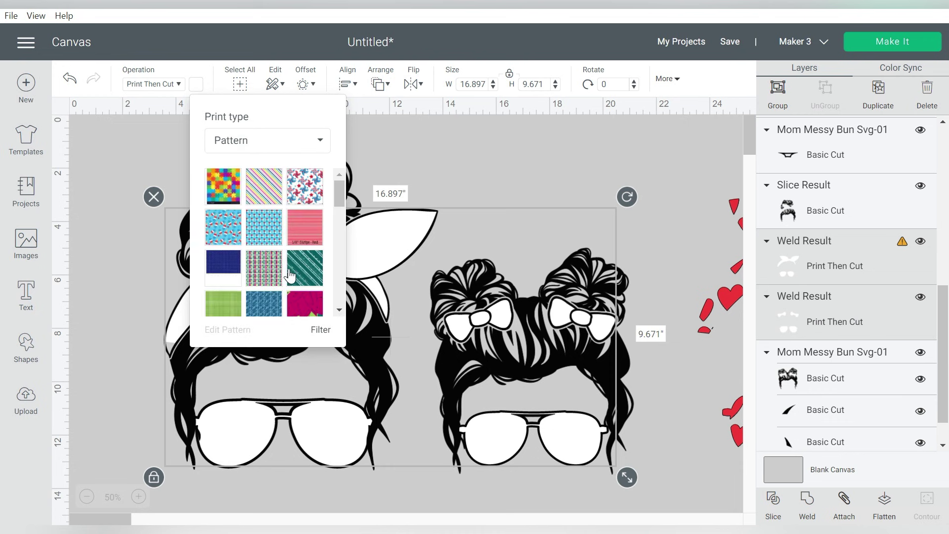
pyautogui.scroll(-3, 274, 248)
pyautogui.scroll(-2, 273, 247)
pyautogui.scroll(-2, 273, 247)
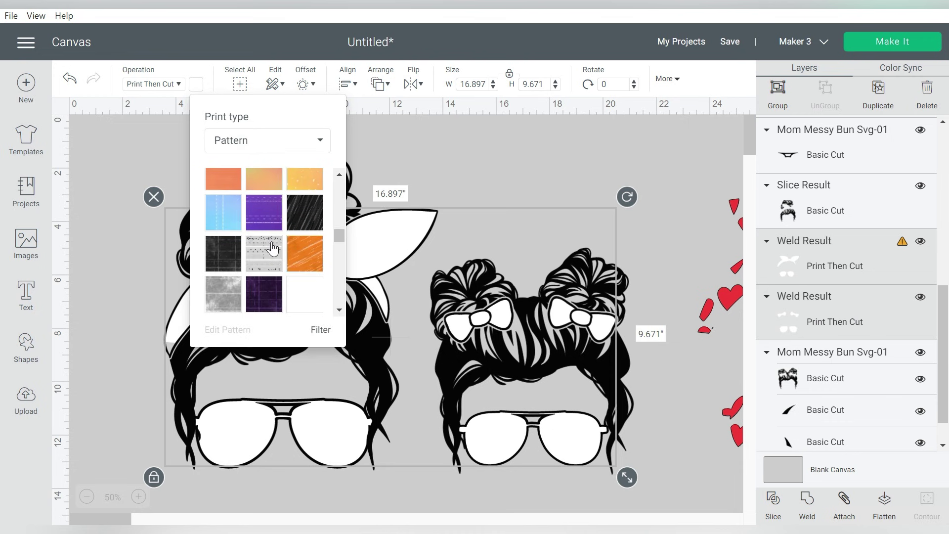
pyautogui.scroll(-2, 273, 249)
pyautogui.scroll(-2, 273, 248)
pyautogui.scroll(-2, 274, 248)
pyautogui.scroll(-2, 273, 249)
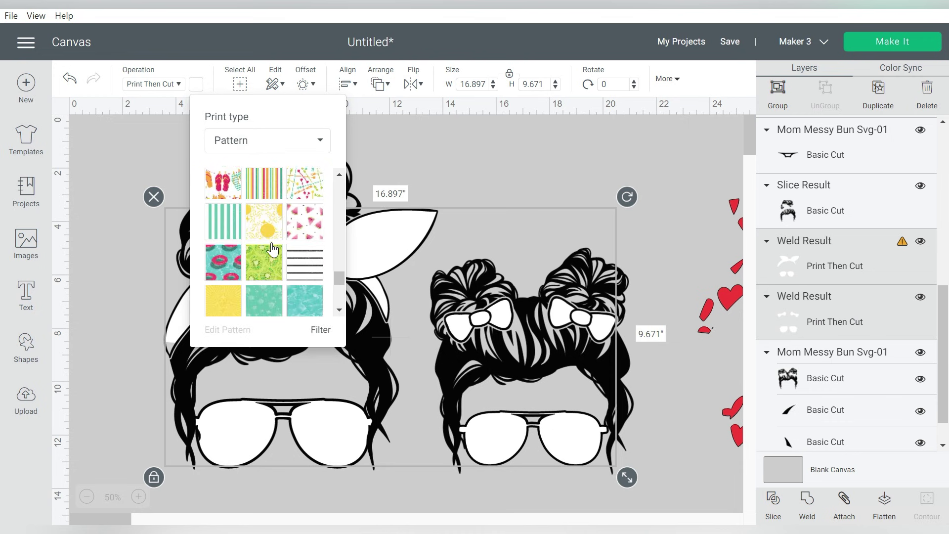
pyautogui.scroll(-2, 272, 248)
pyautogui.scroll(-1, 273, 249)
pyautogui.scroll(-2, 271, 247)
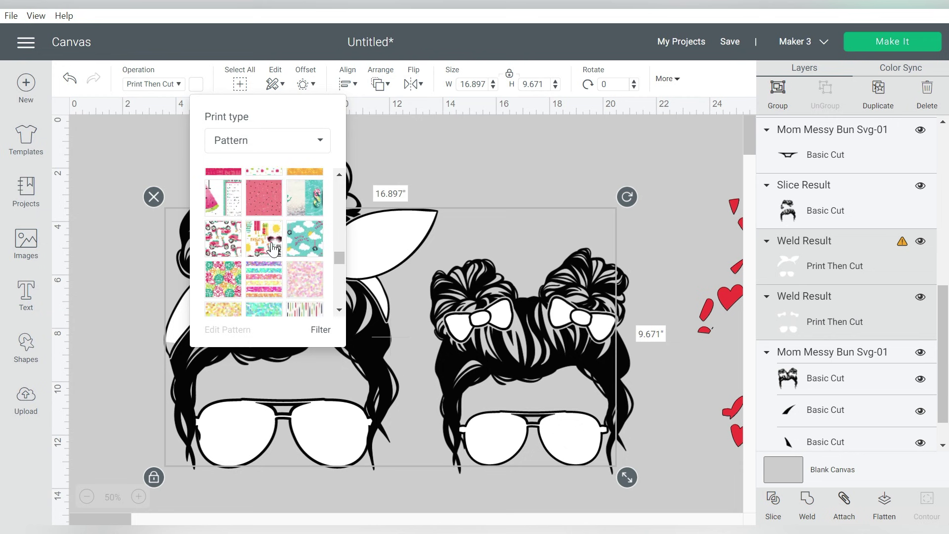
pyautogui.scroll(-2, 272, 248)
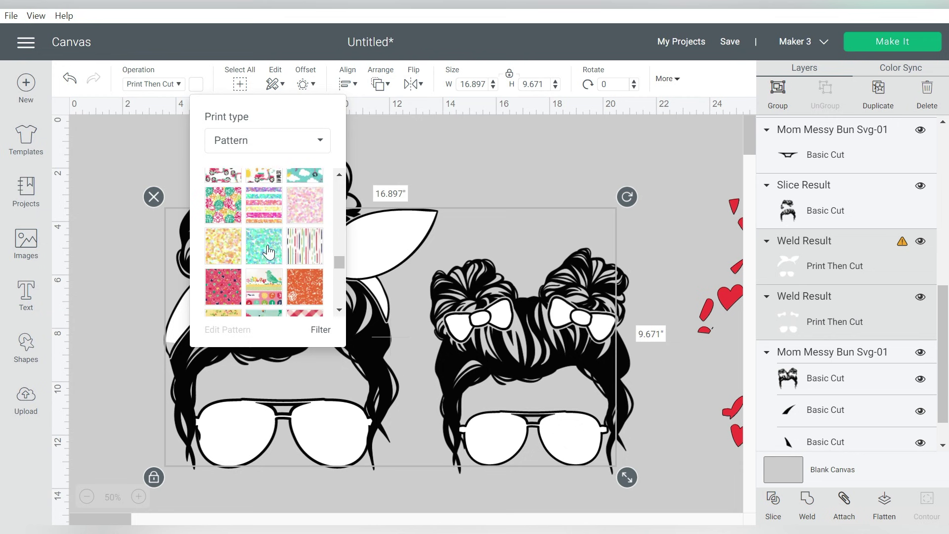
pyautogui.click(220, 214)
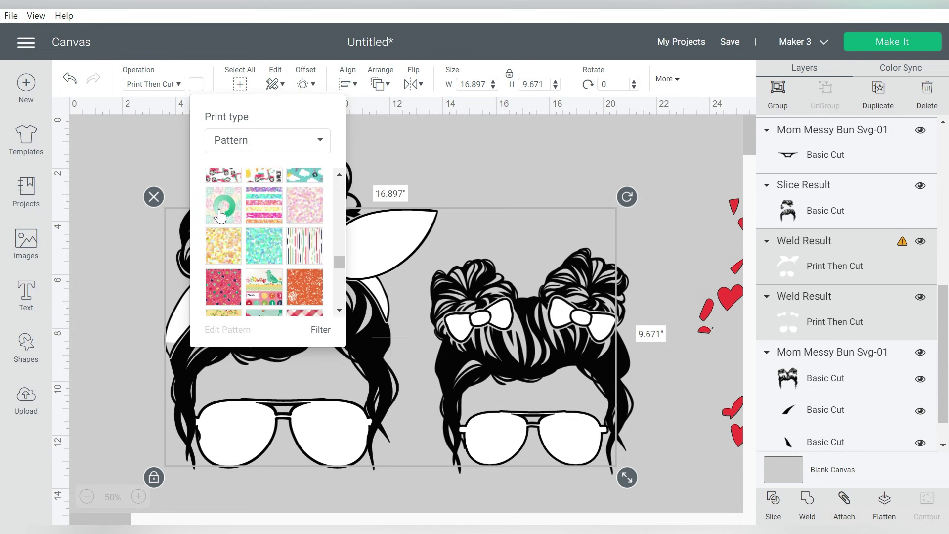
pyautogui.click(429, 148)
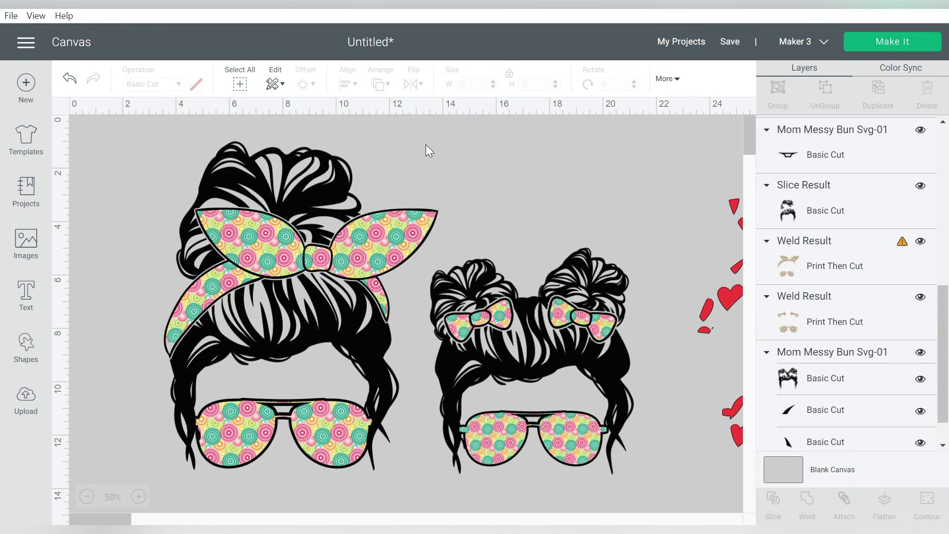